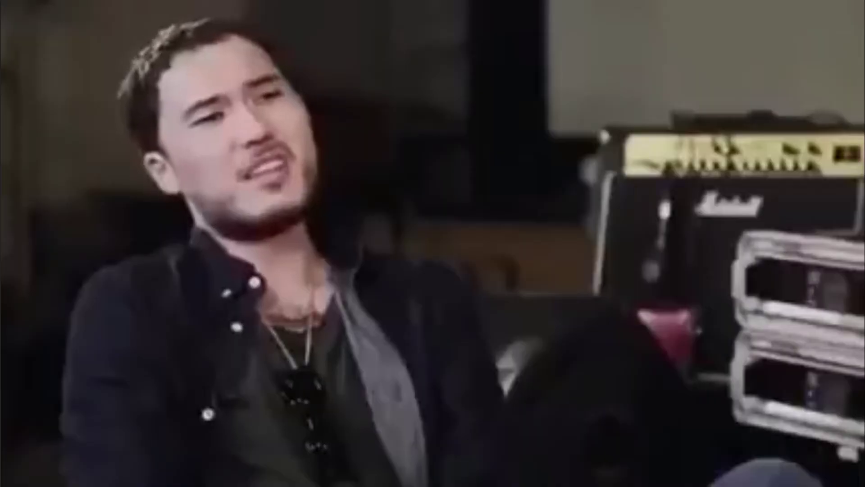
Add the [AOM] BlessYa Kick.wav sample from the 100+% Kicks folder to the first track at bar 17.
left_click(24, 238)
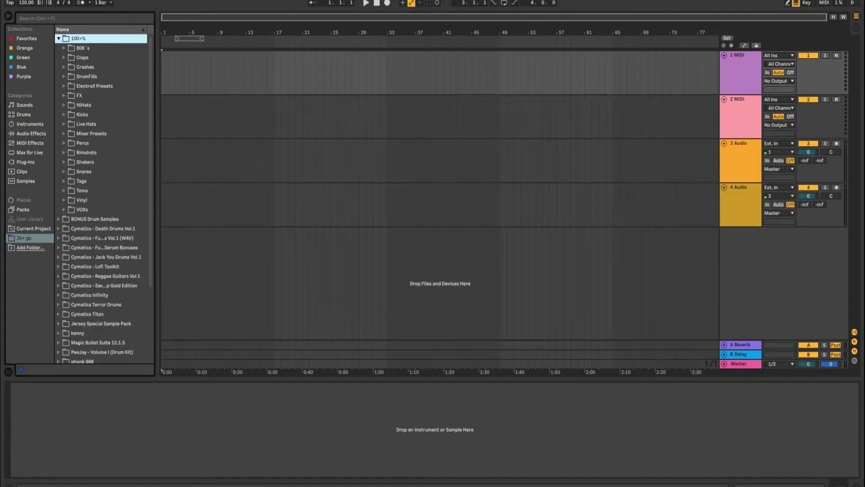
left_click(82, 114)
key("Right")
key("Down")
mouse_move(108, 124)
left_mouse_down()
mouse_move(282, 72)
mouse_move(274, 72)
left_mouse_up()
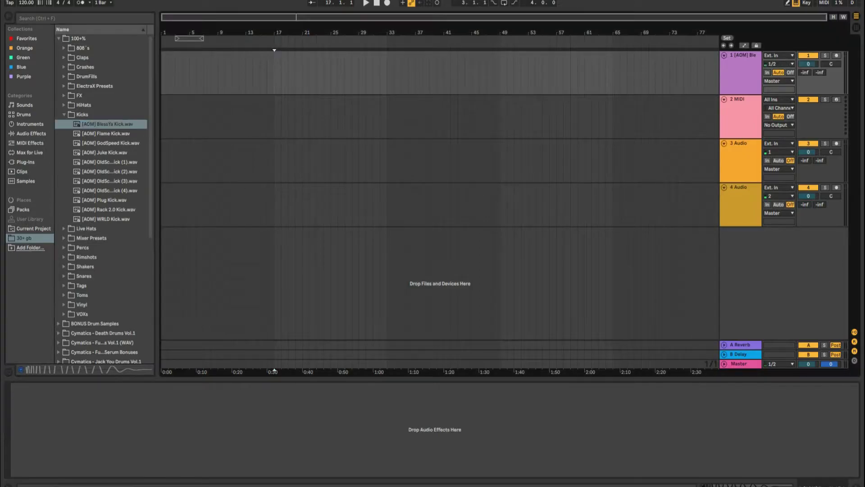
Add the [AOM] Beauty Clap.wav sample from the Claps folder to the second track at 17.2.
left_click(64, 115)
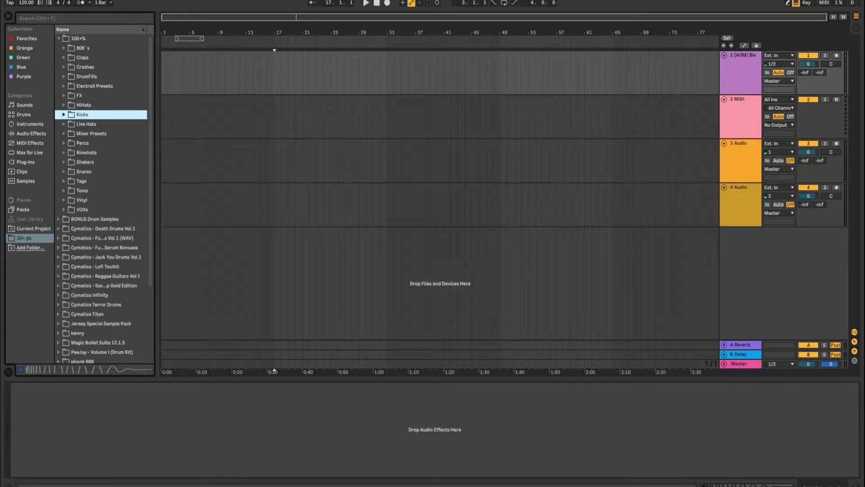
left_click(64, 58)
left_click_drag(108, 67, 266, 117)
Duplicate the half-bar kick and clap pattern repeatedly up to bar 22 and play it from bar 17.
key("ctrl+d")
key("ctrl+d")
key("ctrl+d")
key("ctrl+d")
key("ctrl+d")
key("ctrl+d")
key("ctrl+d")
key("ctrl+d")
key("ctrl+d")
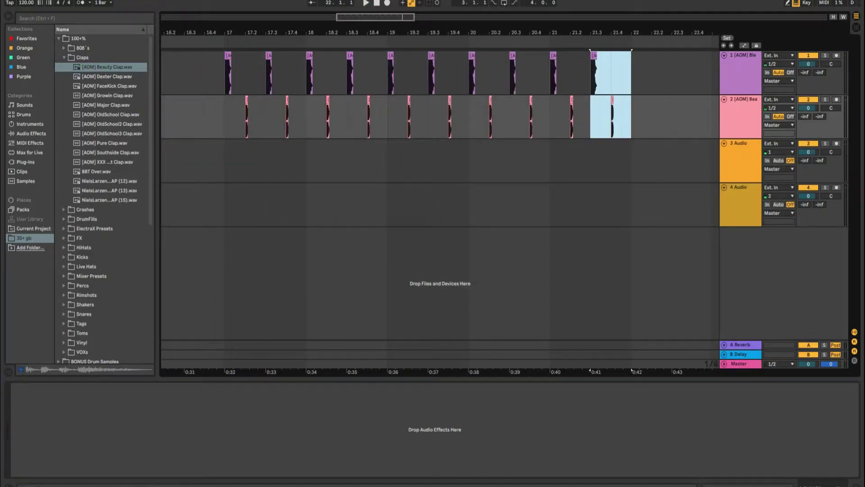
left_click(225, 73)
key("space")
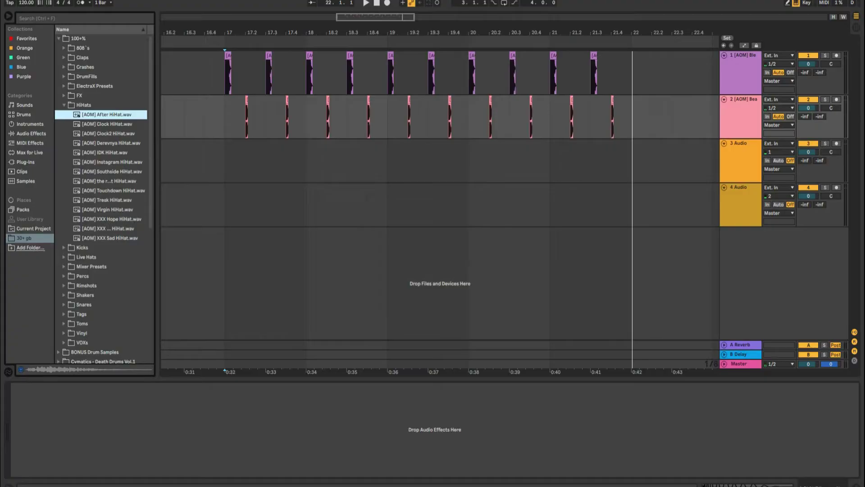
key("Down")
key("Down")
key("Down")
key("Down")
left_click_drag(104, 143, 235, 153)
key("ctrl+d")
key("ctrl+d")
key("ctrl+d")
key("ctrl+d")
key("ctrl+d")
key("ctrl+d")
key("ctrl+d")
key("ctrl+d")
key("ctrl+d")
key("ctrl+d")
key("ctrl+d")
key("ctrl+d")
key("ctrl+d")
key("ctrl+d")
key("ctrl+d")
key("ctrl+d")
key("ctrl+d")
key("ctrl+d")
key("ctrl+d")
key("ctrl+d")
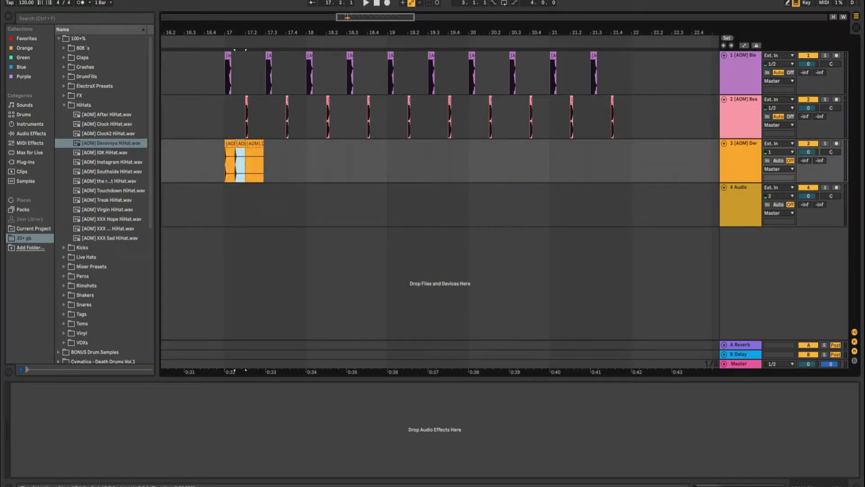
right_click(225, 45)
left_click(224, 45)
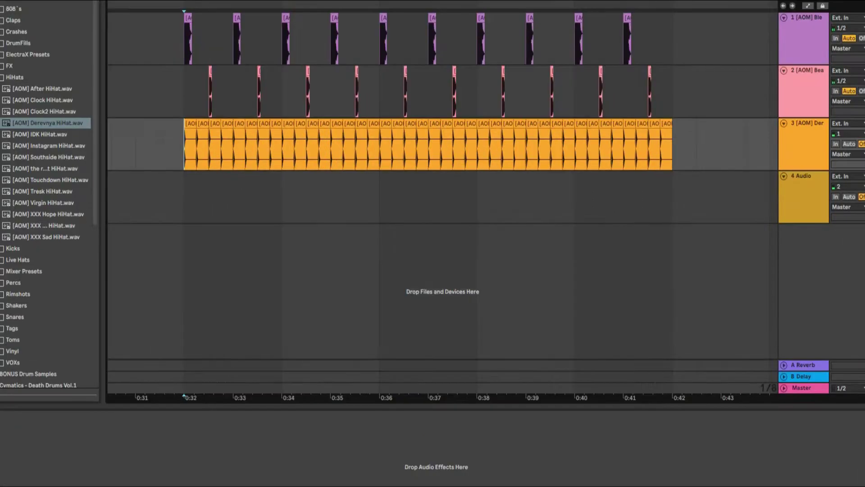
left_click_drag(224, 160, 703, 160)
key("Delete")
Delete the two audio tracks below the clap track.
left_click(804, 144)
key("Delete")
key("Delete")
Insert a MIDI track with an empty clip from bar 17 to 22 and load [AOM] Derevnya HiHat.wav onto it.
key("ctrl+shift+t")
left_click_drag(184, 144, 672, 144)
key("ctrl+shift+m")
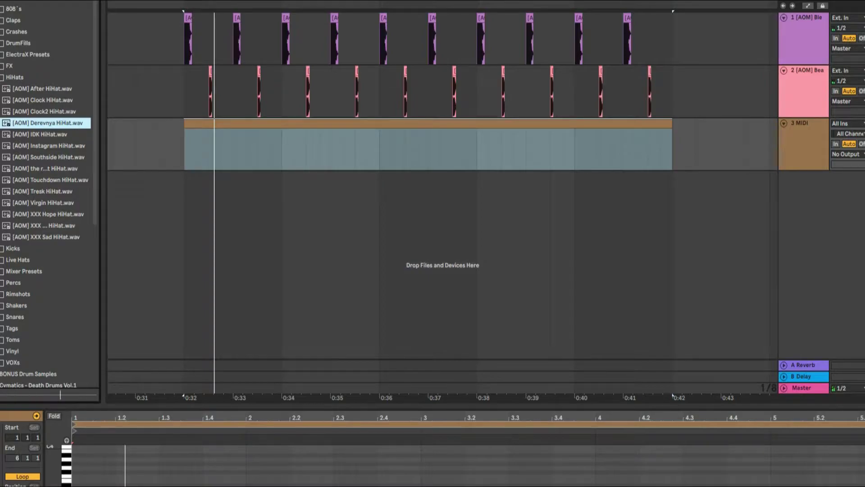
key("Return")
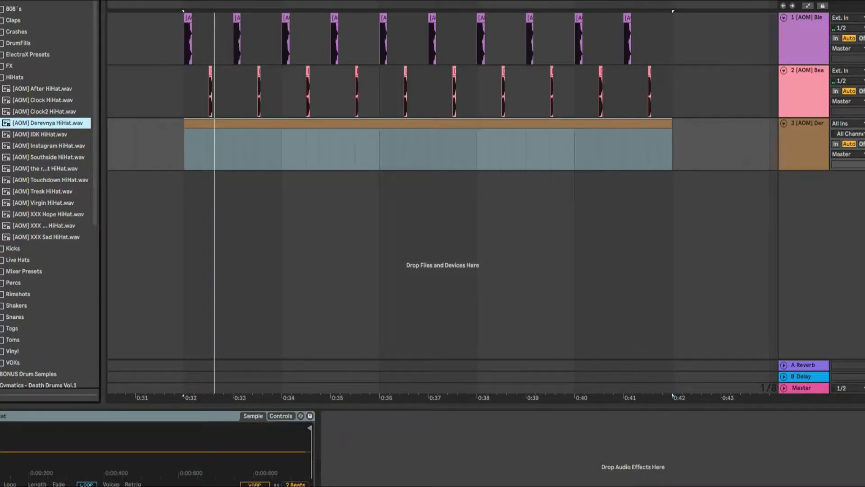
key("shift+Tab")
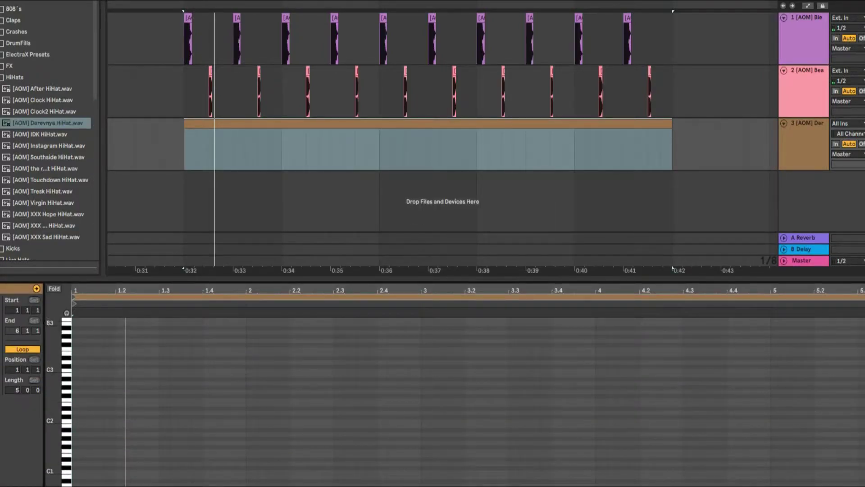
Add a short A2 note at the start of the hi-hat clip and repeat it every eighth note through the whole clip.
double_click(79, 383)
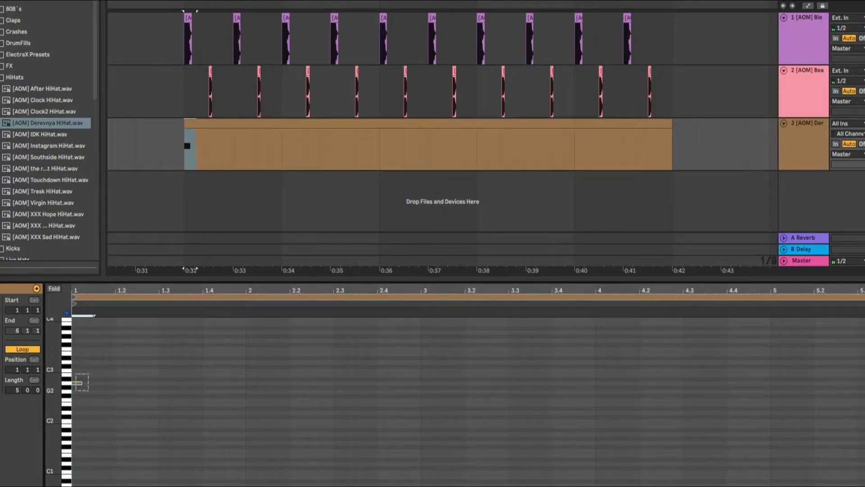
key("ctrl+d")
key("ctrl+d")
key("ctrl+d")
key("ctrl+d")
key("ctrl+d")
key("ctrl+d")
key("ctrl+d")
key("ctrl+d")
key("ctrl+d")
key("ctrl+d")
key("ctrl+d")
key("ctrl+d")
key("ctrl+d")
key("ctrl+d")
key("ctrl+d")
key("ctrl+d")
key("ctrl+d")
key("ctrl+d")
key("ctrl+d")
key("ctrl+d")
key("space")
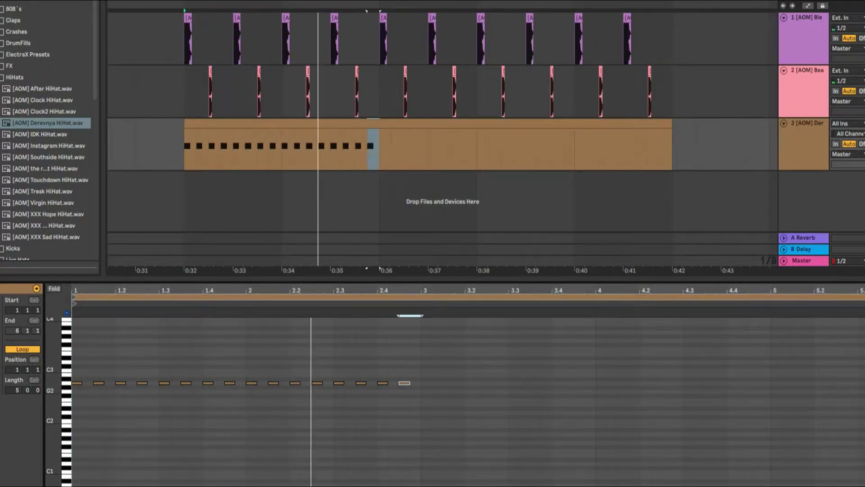
key("space")
Syncopate the kick pattern by moving the second kick an eighth note later and the fourth an eighth note earlier.
left_click(188, 18)
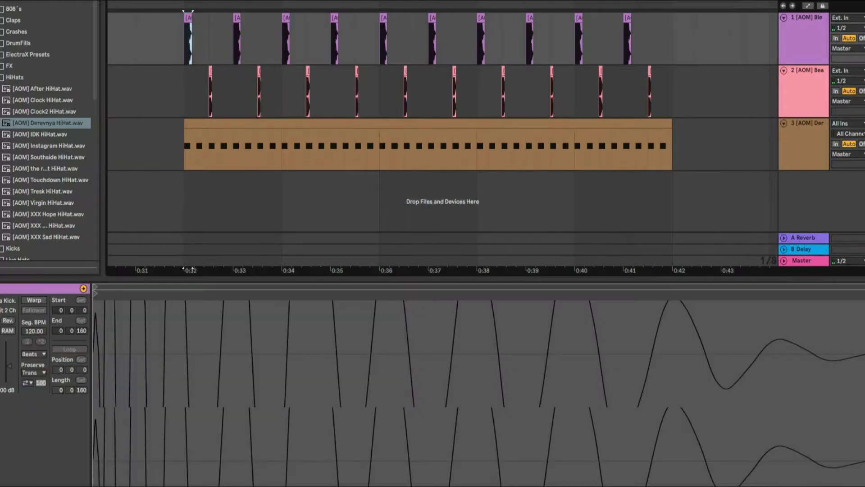
left_click_drag(237, 11, 249, 12)
key("space")
key("space")
left_click(335, 12)
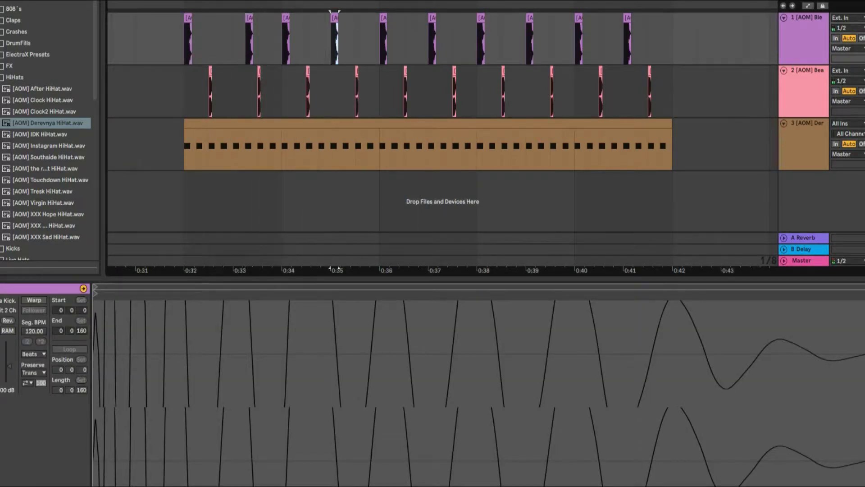
left_click_drag(342, 11, 323, 11)
key("space")
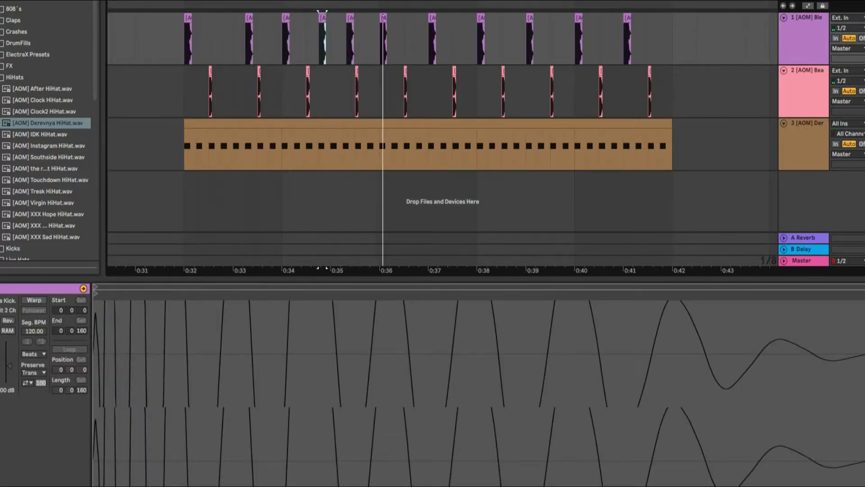
Add a fast roll of short hi-hat notes just before 1.2, each stepping down a semitone from A2.
key("plus")
left_click(315, 144)
key("minus")
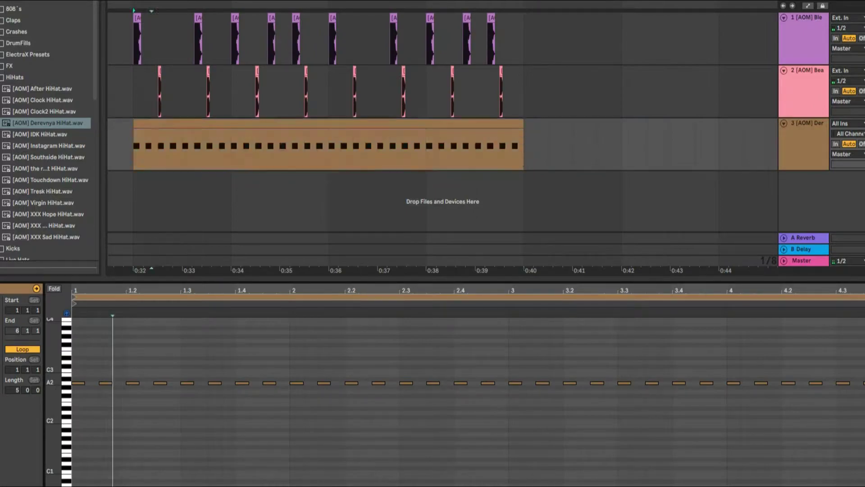
left_click(105, 383)
key("plus")
key("ctrl+d")
key("Down")
key("ctrl+d")
key("Down")
key("ctrl+d")
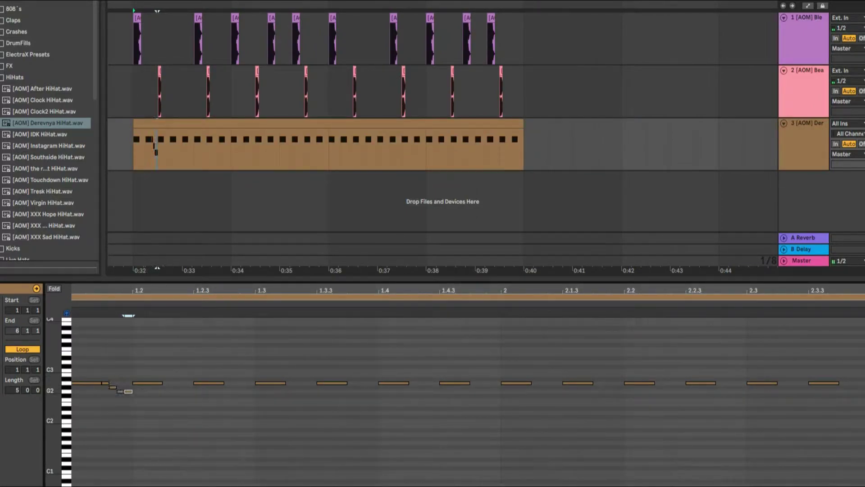
key("minus")
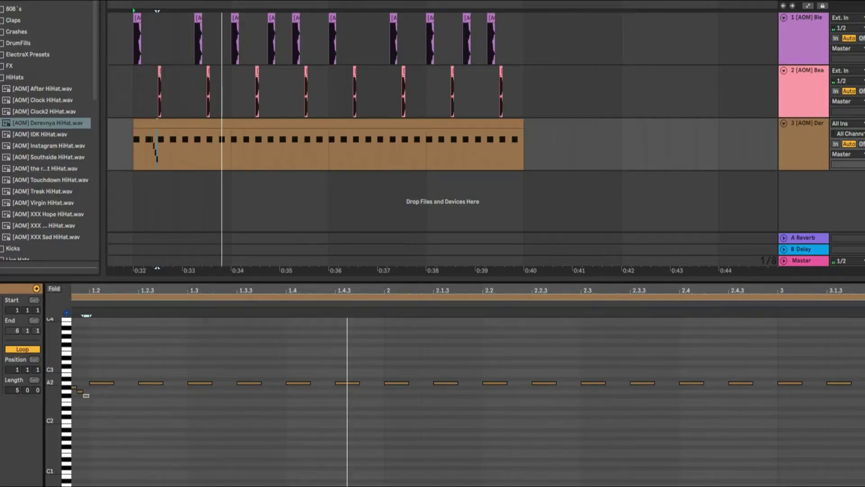
Copy the descending hi-hat roll to just before bar 2 of the clip and repeat the two-bar pattern over the following two bars.
key("ctrl+d")
left_click(171, 391)
left_click(498, 391)
left_click(522, 383)
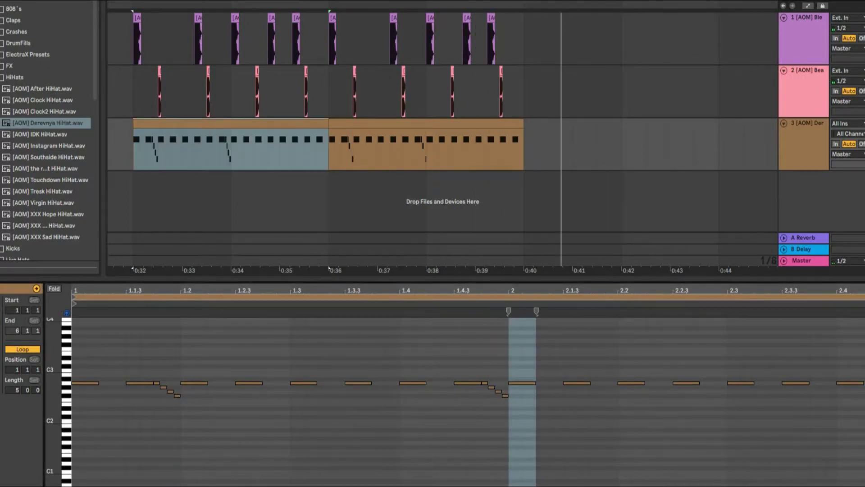
key("ctrl+alt+l")
Insert a fourth MIDI track with an empty four-bar clip starting at bar 17.
left_click(154, 202)
right_click(802, 194)
left_click(831, 207)
left_click_drag(134, 197, 512, 196)
key("ctrl+shift+m")
Load db 808 13.wav from the 808's folder onto the fourth track and place a C3 note at its clip's start.
key("Left")
key("Left")
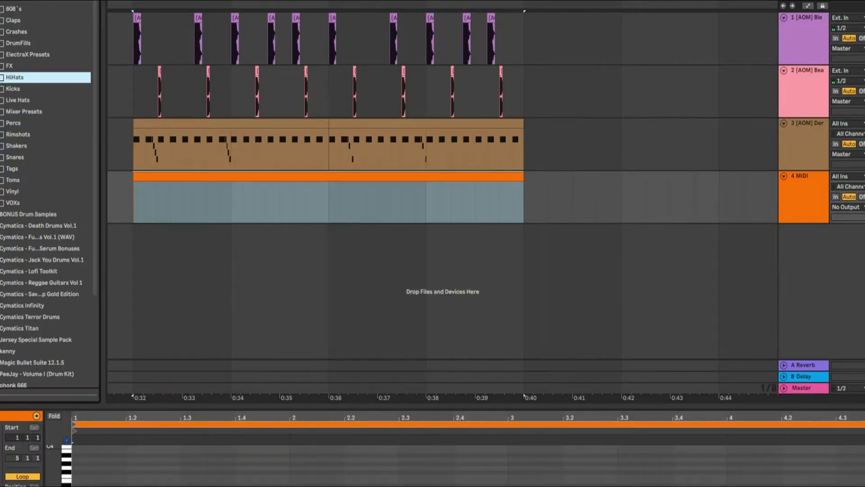
key("Up")
key("Up")
key("Up")
key("Up")
key("Up")
key("Up")
key("Right")
key("Down")
left_click(31, 237)
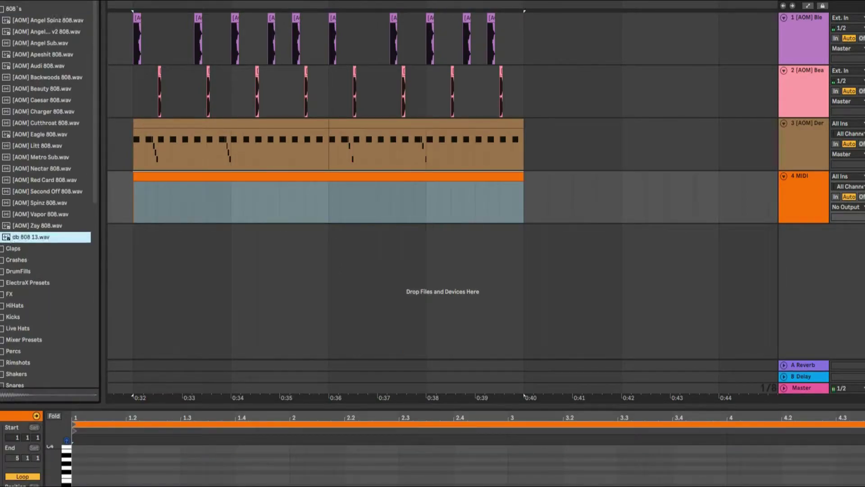
key("Return")
key("shift+Tab")
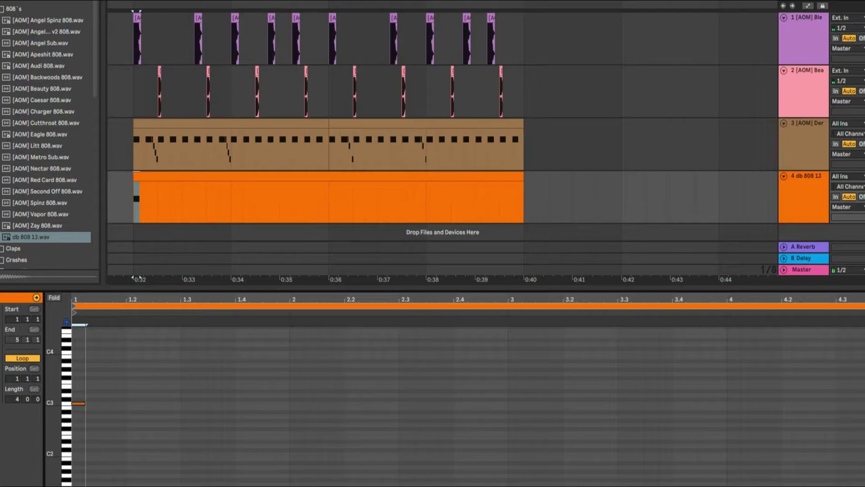
Lengthen the first C3 bass note to 1.3.3 so that it lasts until the second kick.
key("shift+Right")
key("shift+Right")
key("shift+Right")
key("shift+Right")
key("shift+Right")
key("shift+Right")
key("shift+Right")
key("shift+Right")
key("shift+Right")
key("shift+Right")
key("shift+Right")
key("shift+Left")
key("shift+Left")
Duplicate the C3 bass note, shorten the copy to end at bar 2, and add further copies after it.
key("ctrl+d")
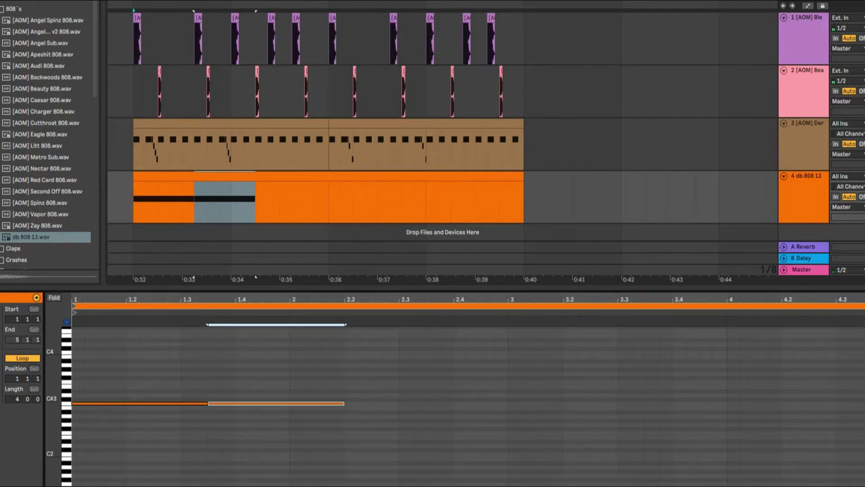
key("shift+Left")
key("shift+Left")
key("shift+Left")
key("shift+Left")
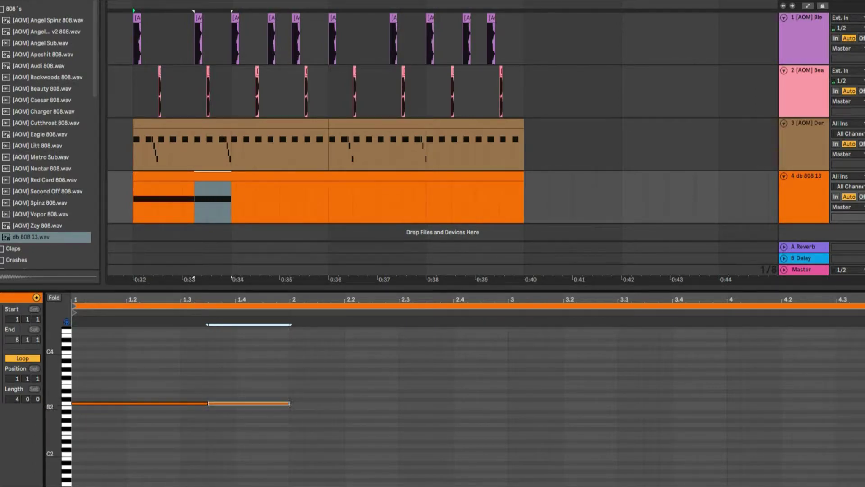
key("ctrl+d")
key("ctrl+d")
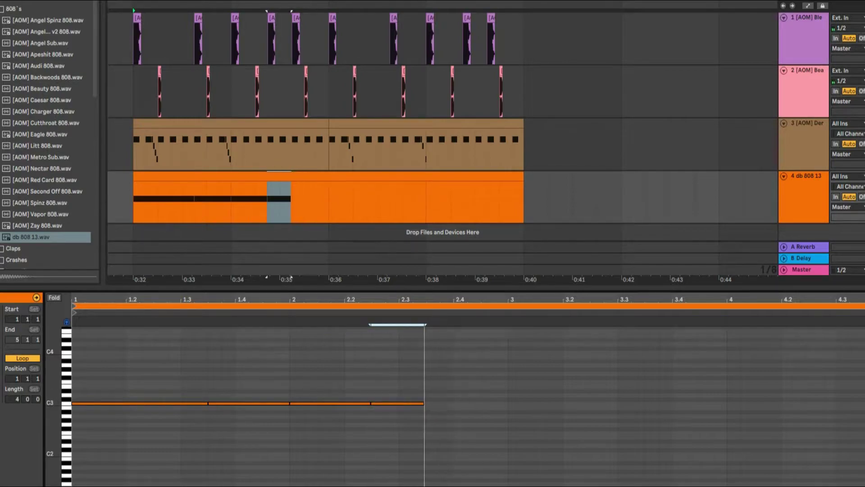
Fill the rest of the four-bar 808 clip with C3 notes sized to match the kicks, and play back the beat.
key("ctrl+d")
key("shift+Right")
key("ctrl+d")
key("shift+Right")
key("shift+Right")
key("ctrl+d")
key("shift+Left")
key("shift+Left")
key("ctrl+d")
key("ctrl+d")
key("ctrl+d")
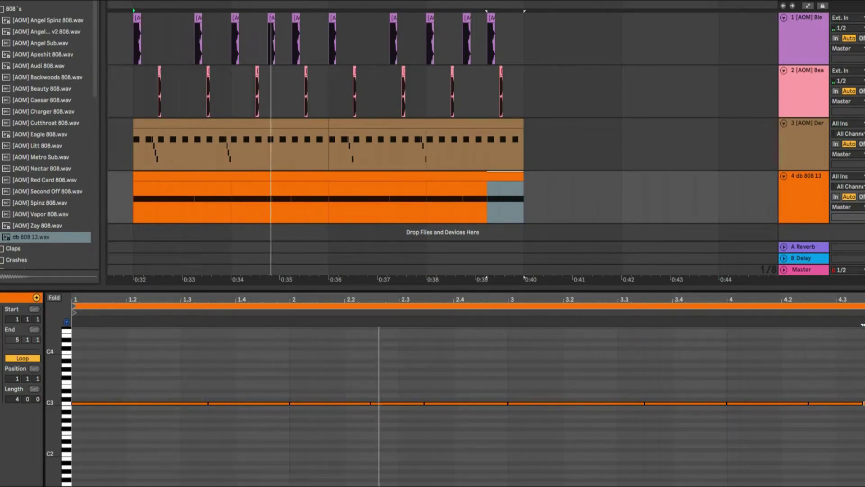
key("space")
key("space")
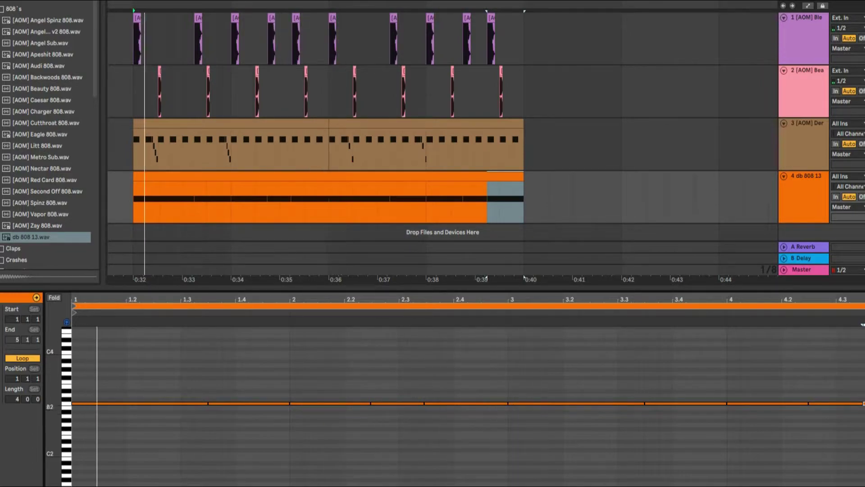
Stop playback and raise the second bass note, from 1.3.3 to bar 2, seven semitones to G3.
key("space")
left_click(248, 403)
key("Up")
key("Up")
key("Up")
key("Up")
key("Up")
key("Up")
key("Up")
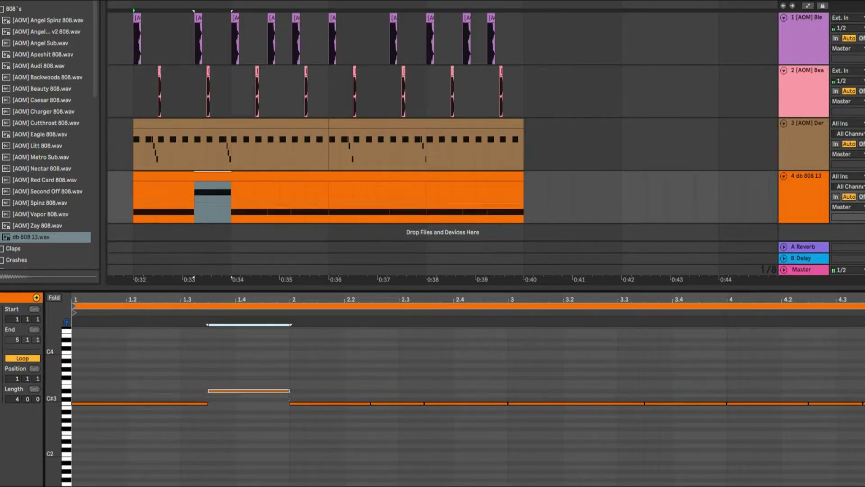
Shorten the G3 bass note to end at 1.4.2 and fill the gap up to bar 2 with a copy at F3.
key("shift+Left")
key("shift+Left")
key("shift+Left")
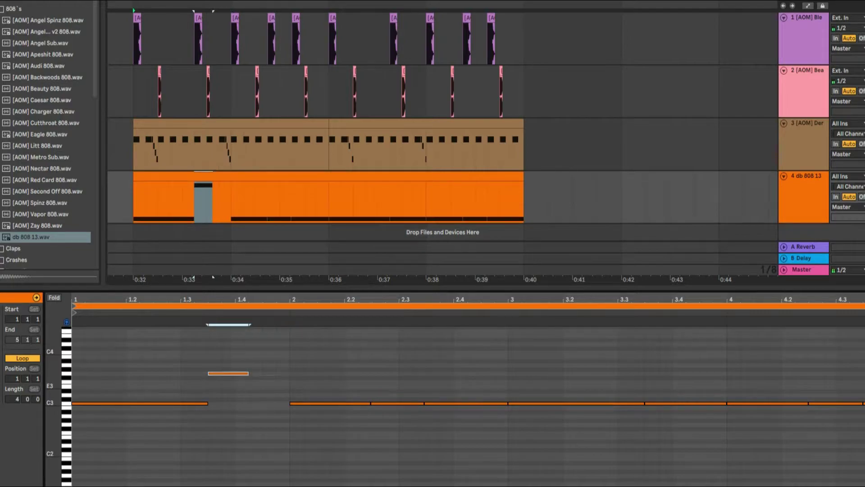
key("ctrl+d")
key("space")
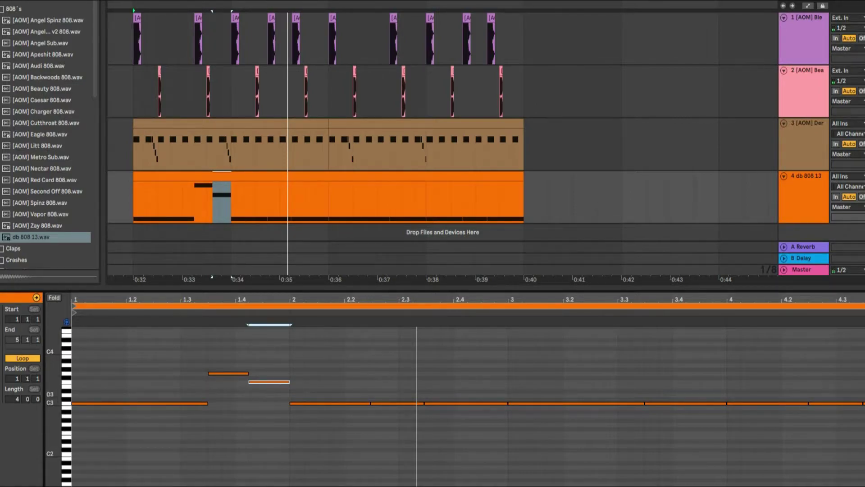
key("space")
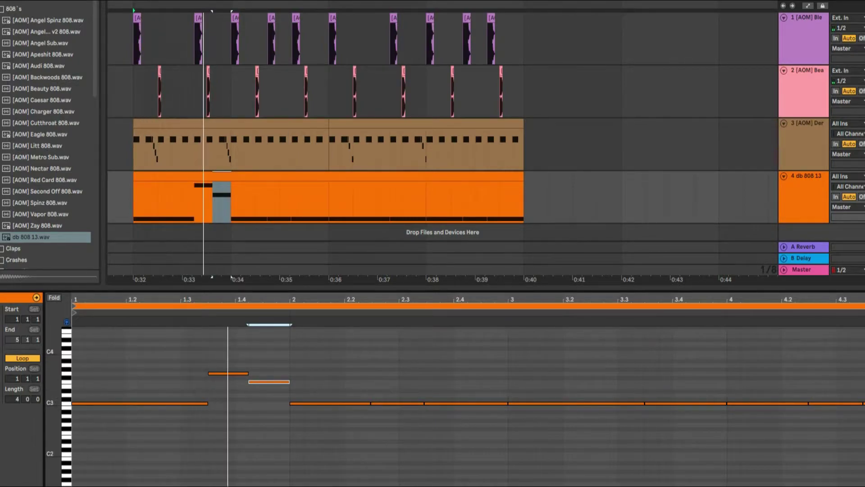
Raise the bass note at 2.2.3 four semitones to E3 and shorten it to end at 2.3.
left_click(397, 403)
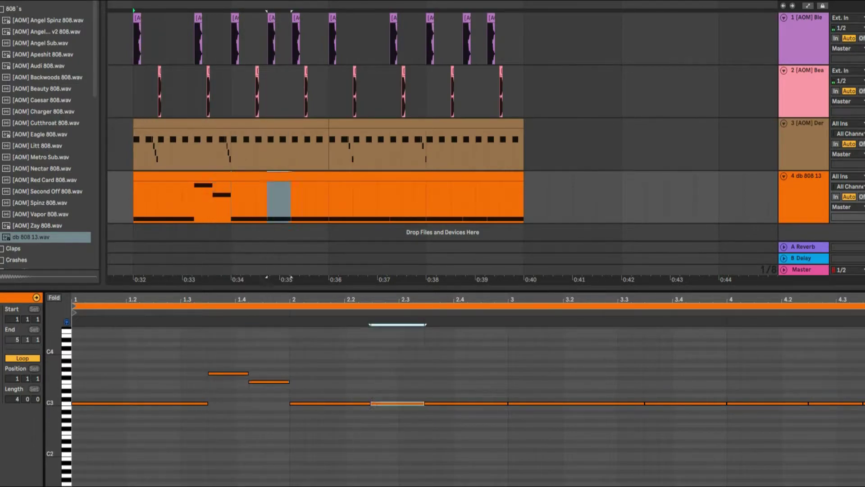
key("Up")
key("Up")
key("Up")
key("Up")
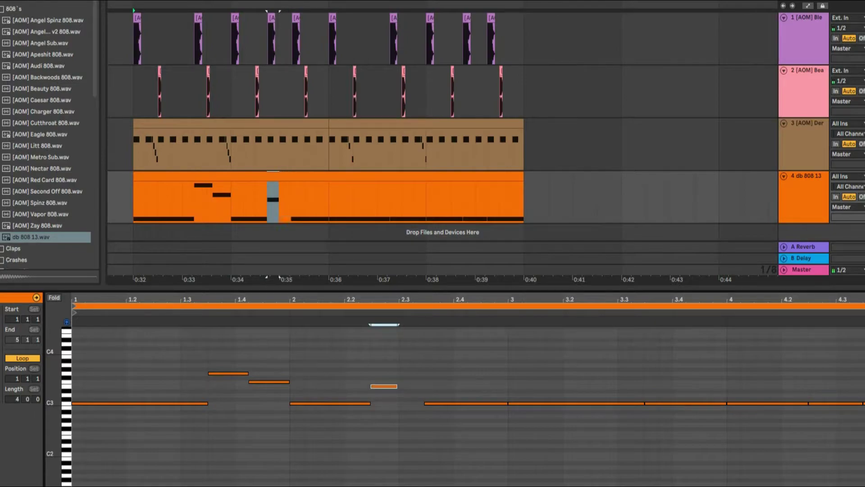
Play back the beat and try lowering the short bass note at 2.3 to D3.
key("space")
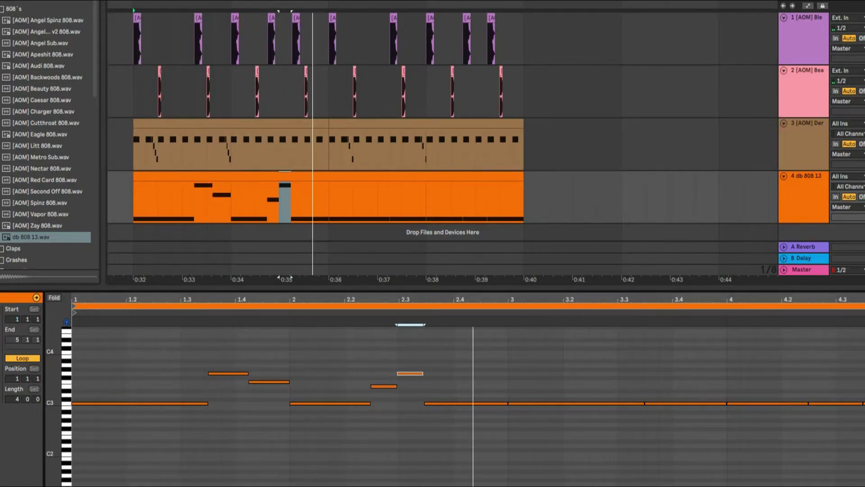
key("Down")
key("Down")
key("Down")
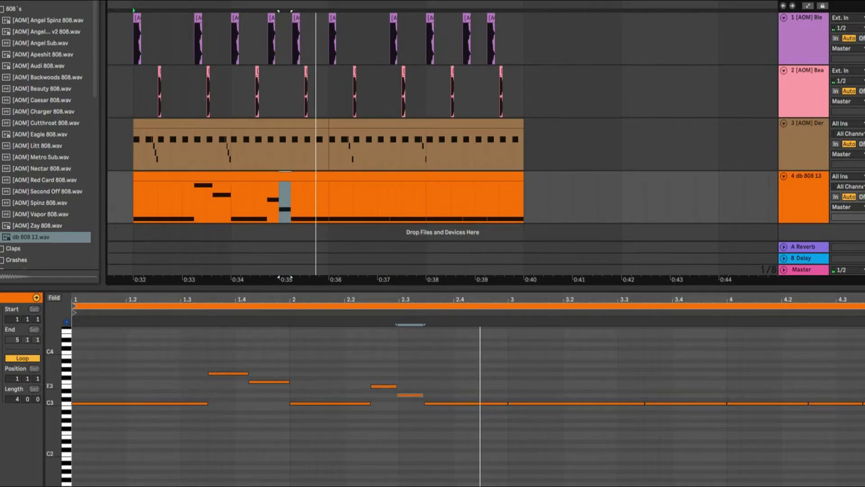
Lengthen the E3 bass note at 2.2.3 to end at 2.3.3, replacing the short note after it.
key("shift+Right")
key("Left")
key("Up")
key("Up")
key("space")
key("shift+Right")
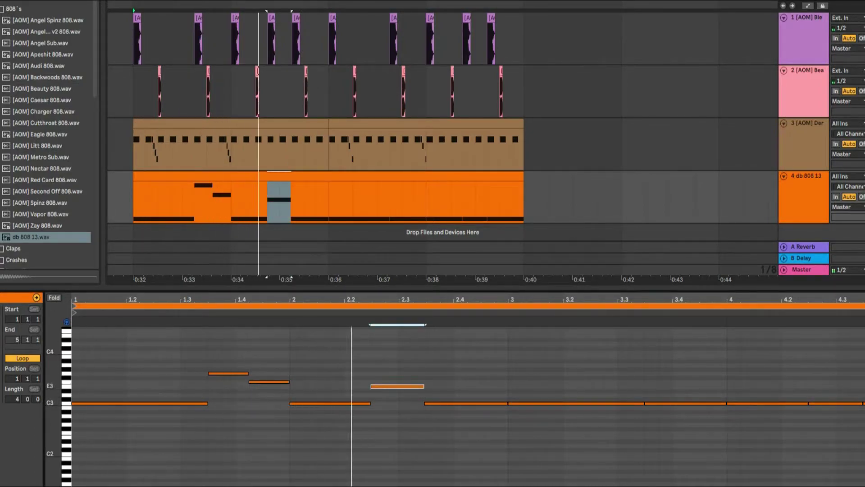
Duplicate the first two bars of the 808 clip over its last two bars and play back from the start.
key("space")
left_click_drag(134, 198, 329, 199)
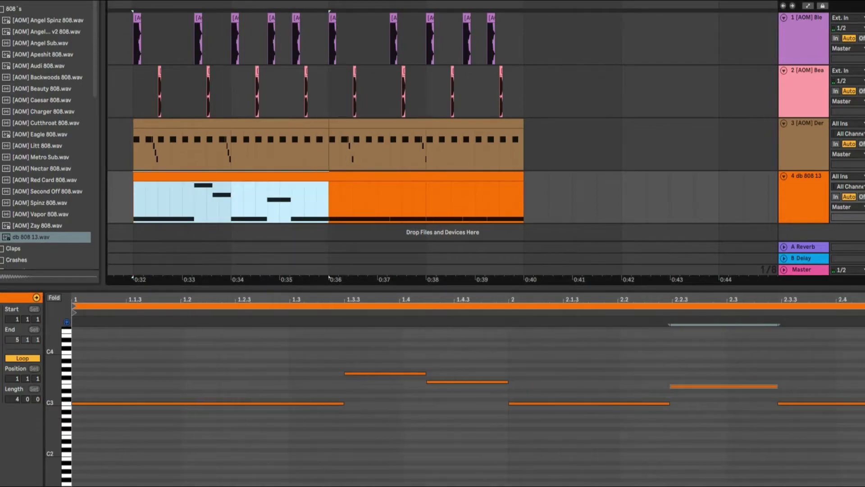
key("ctrl+d")
left_click(133, 198)
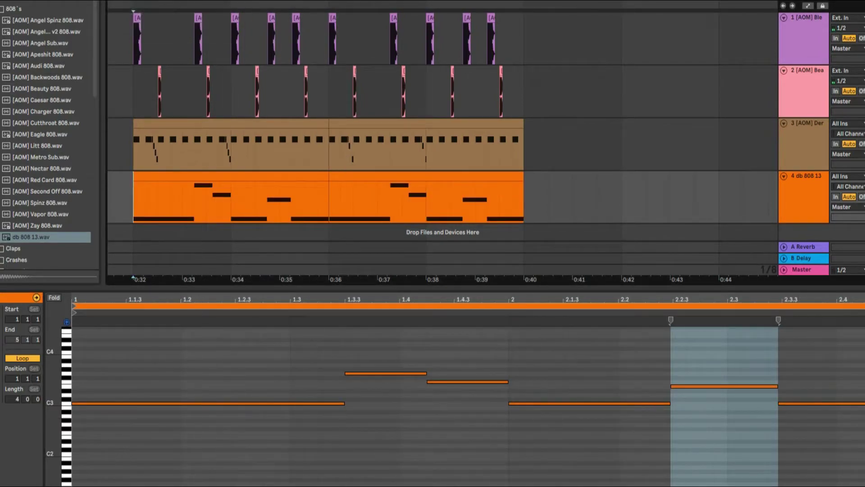
key("space")
left_click(803, 41)
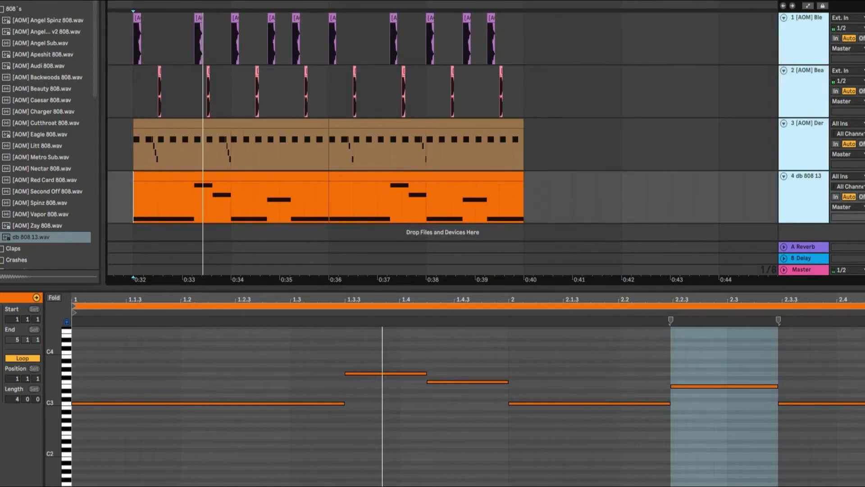
left_click(804, 199, "shift")
left_click(631, 39)
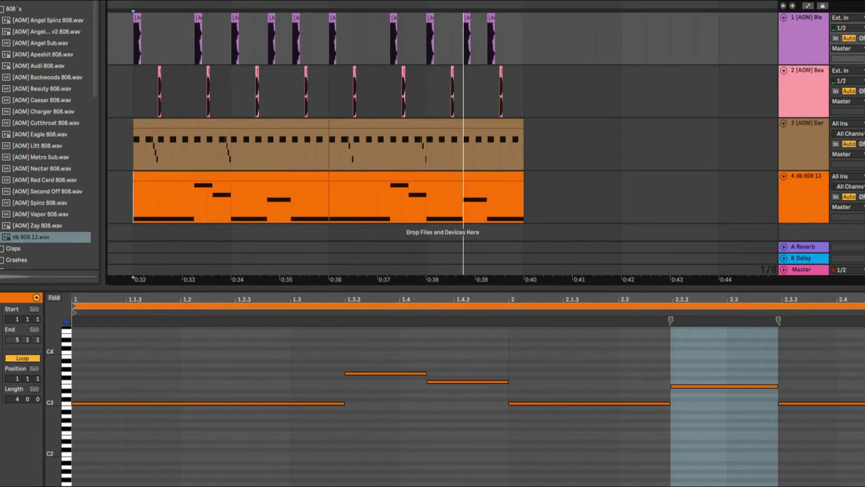
Lower the E3 bass notes of the 808 part to D3 in the first two bars and C#3 in the last two.
left_click_drag(368, 198, 568, 198)
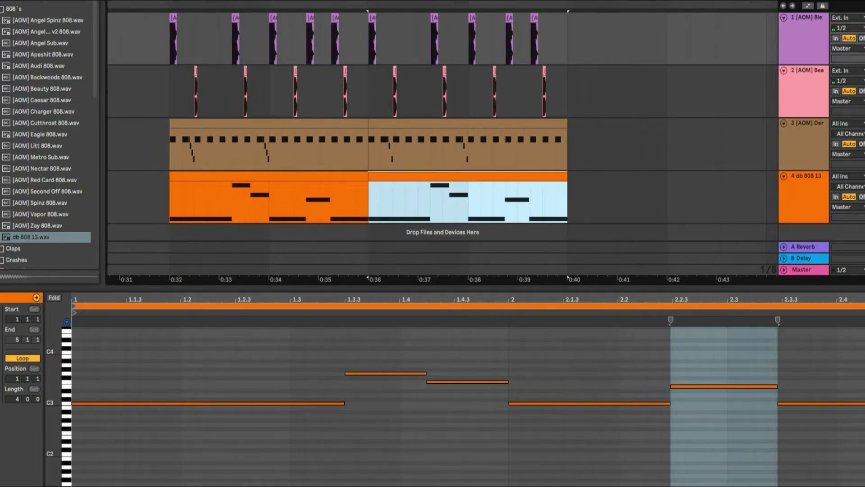
key("Down")
key("Down")
key("Down")
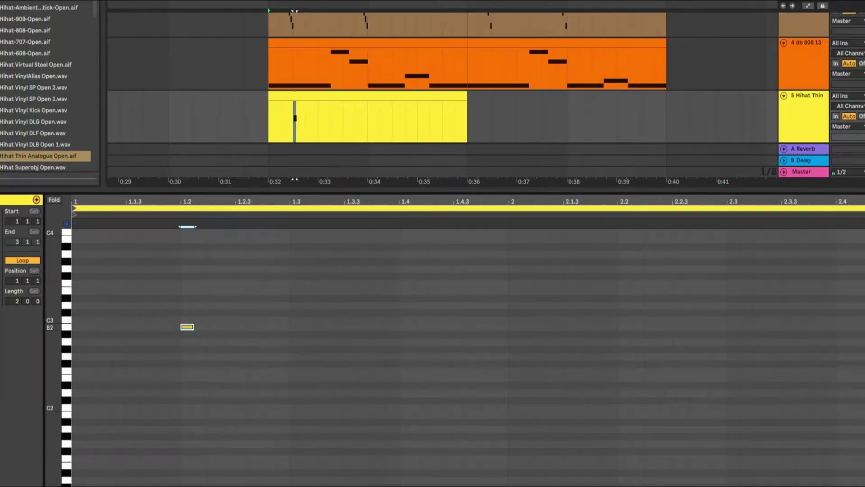
Move the open hi-hat note to the clip's start at A#2 and duplicate it every two beats through the two-bar clip.
key("Left")
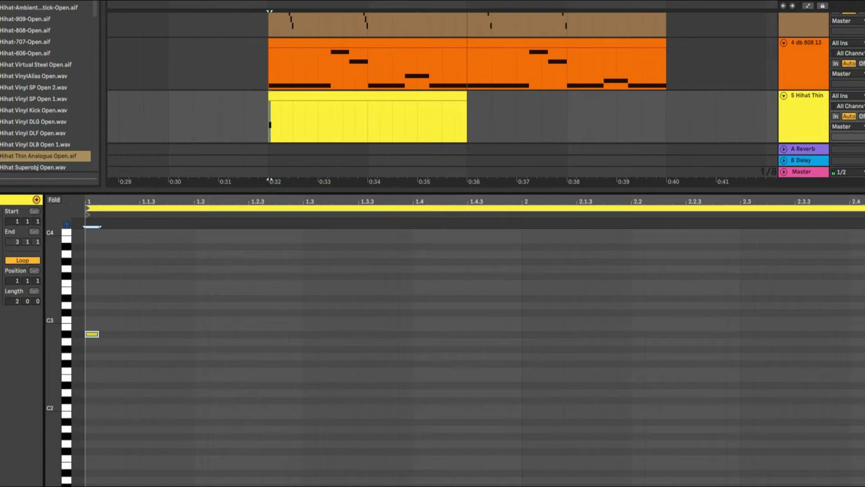
left_click_drag(89, 314, 301, 337)
key("ctrl+d")
key("ctrl+d")
key("ctrl+d")
key("space")
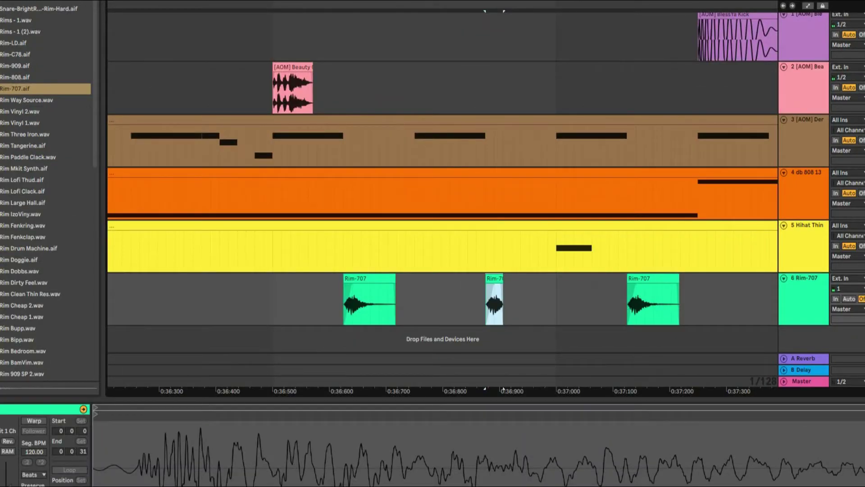
Duplicate the trimmed Rim-707 clip to 0:37.000, ahead of the group's last hit, and play back the result.
key("ctrl+d")
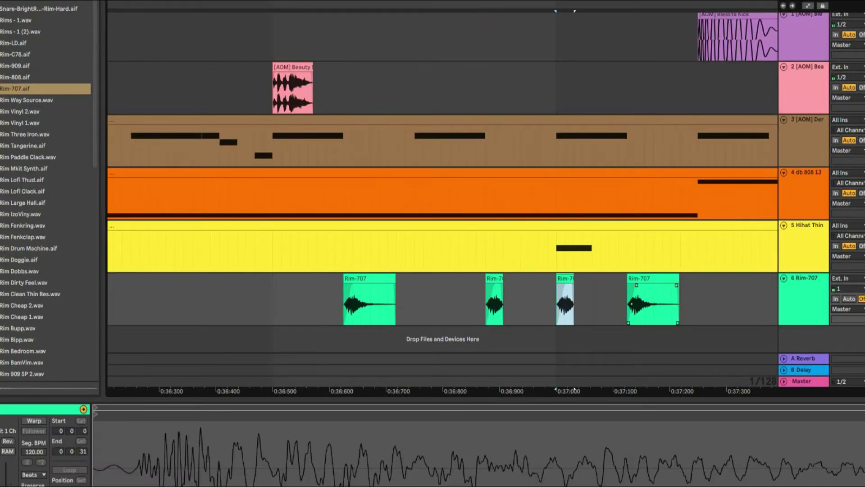
key("minus")
key("space")
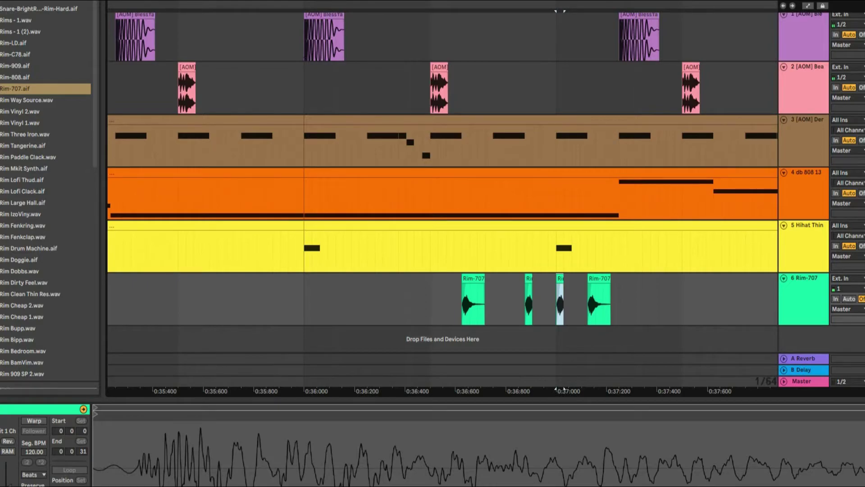
Shorten the Rim-707 clip at 0:33 to match the trimmed copies in the second group, and play it back.
key("minus")
key("minus")
key("minus")
key("plus")
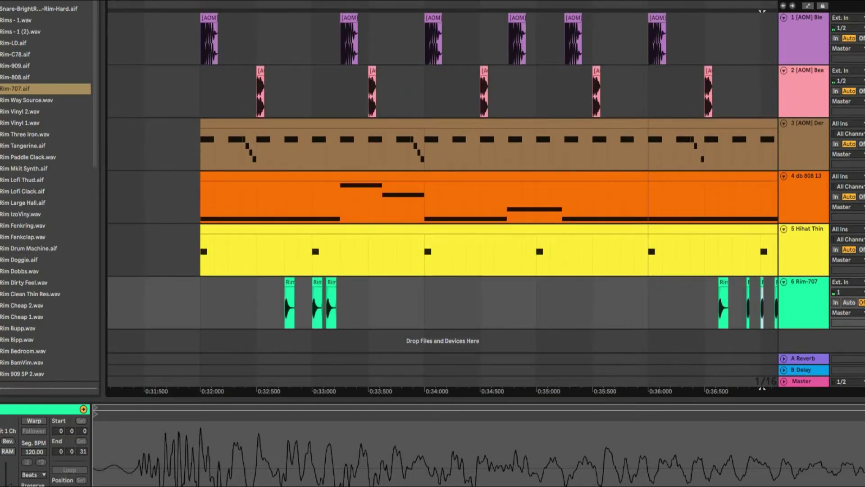
key("plus")
left_click(303, 302)
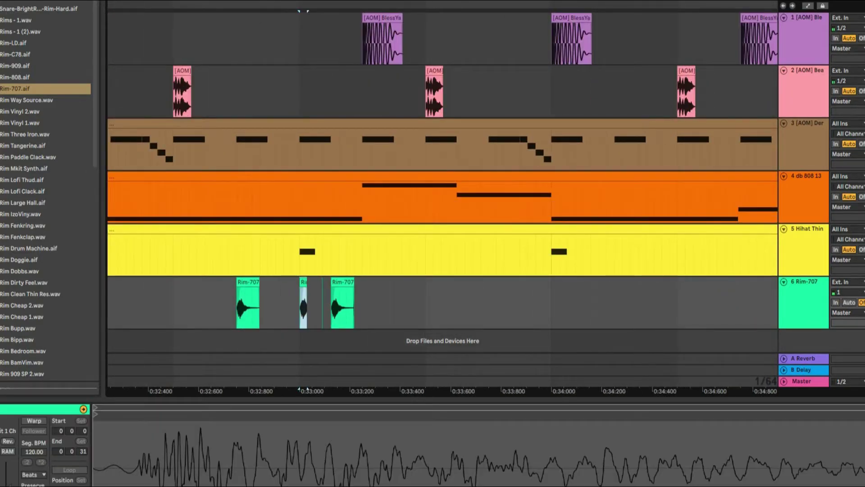
key("space")
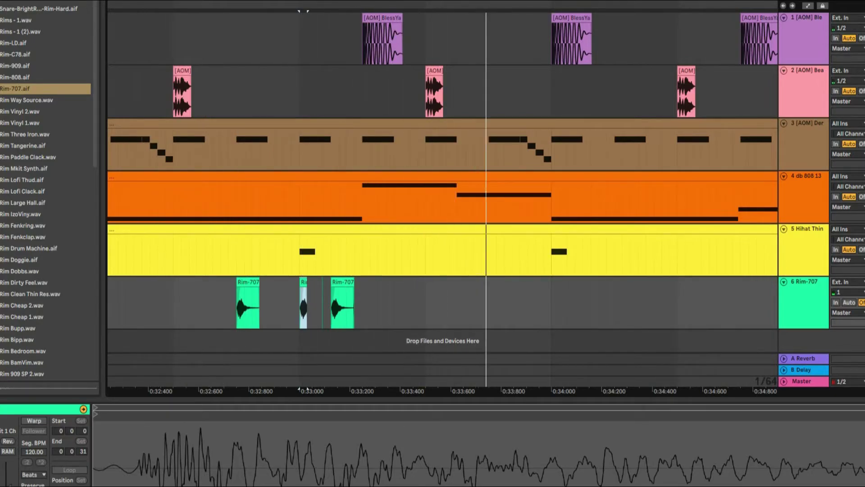
Play back the four bars from 0:32 to 0:40 and check the Rim-707 hits in both halves.
left_click_drag(308, 389, 271, 389)
left_click_drag(221, 302, 394, 388)
key("shift+Right")
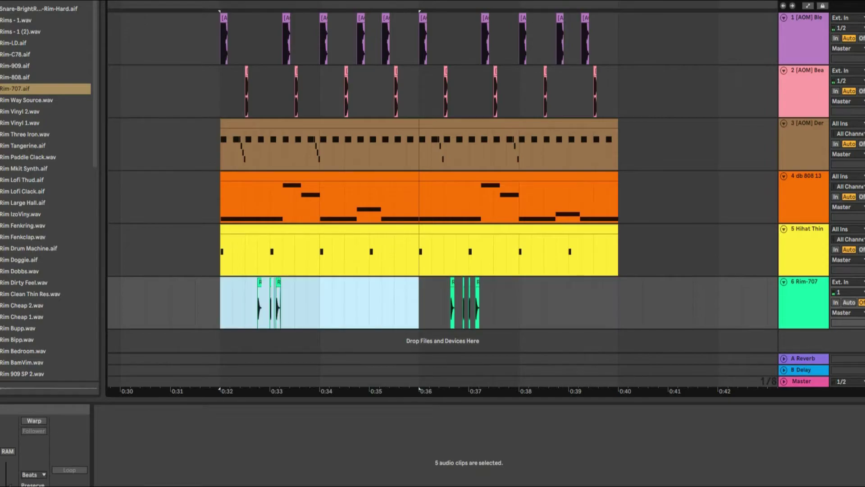
key("space")
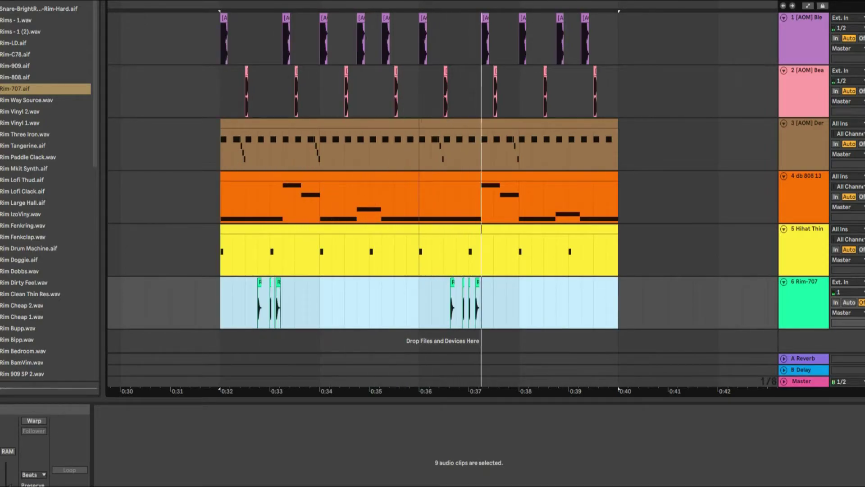
key("plus")
key("plus")
key("plus")
left_click(386, 302)
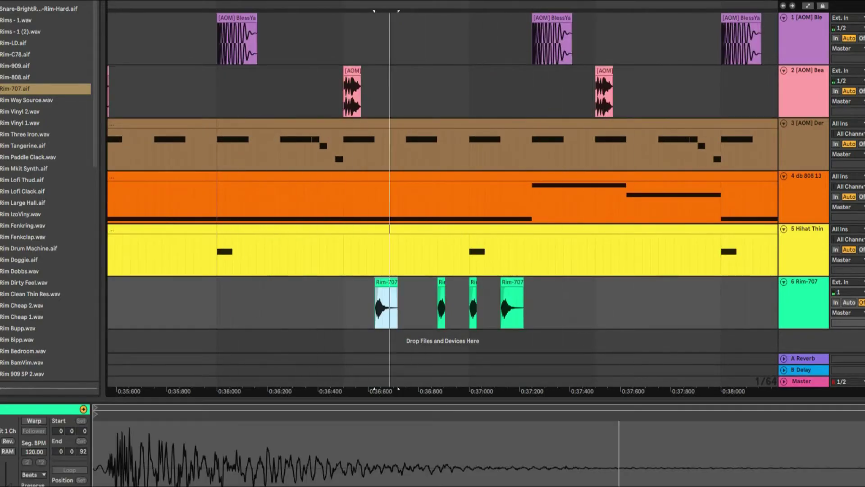
Add a new MIDI track below the rim track and insert an empty four-bar clip from 0:32 to 0:40.
key("minus")
key("minus")
key("minus")
key("ctrl+shift+t")
key("ctrl+shift+m")
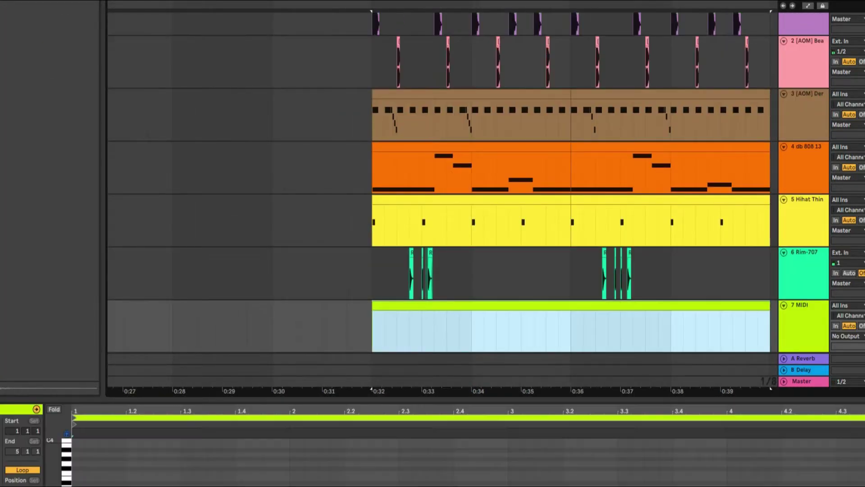
Search the browser for "cowbell", audition the samples, and load Cowbell-C78.aif onto the new MIDI track.
key("ctrl+f")
type("cowbell")
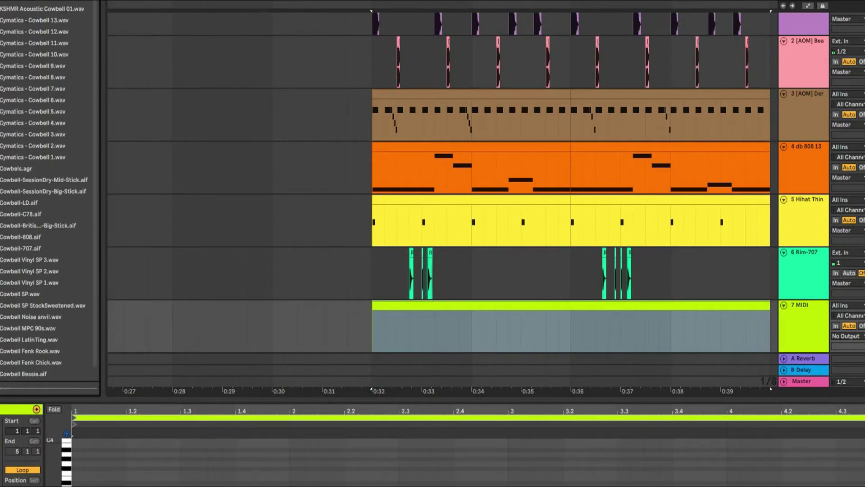
key("Down")
key("Down")
key("Down")
key("Down")
key("Down")
key("Down")
key("Down")
key("Down")
key("Down")
key("Down")
key("Down")
key("Down")
key("Down")
key("Down")
key("Down")
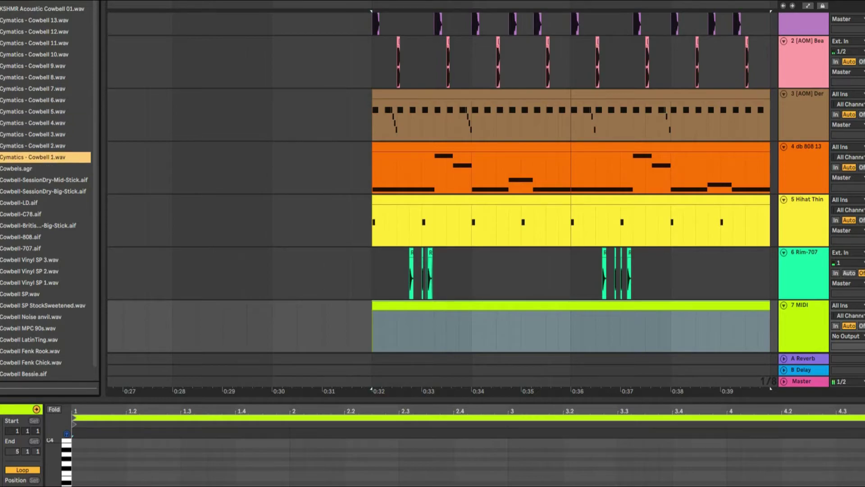
key("Up")
key("Down")
key("Up")
key("Down")
key("Down")
key("Down")
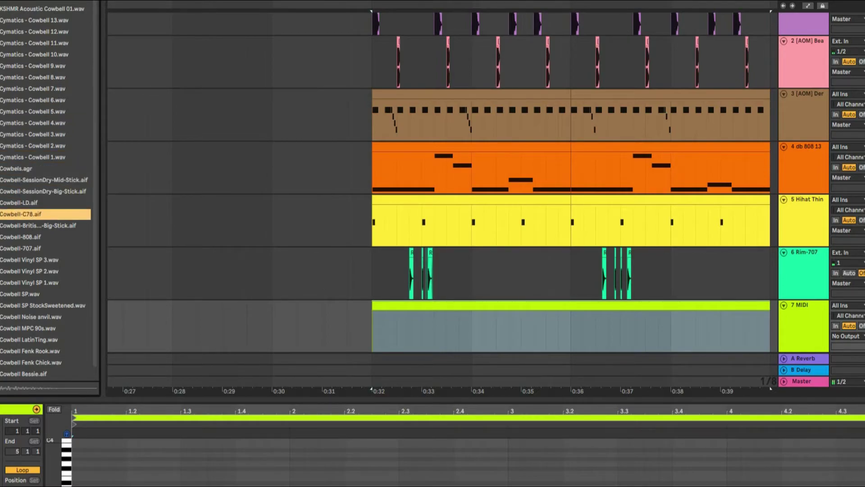
key("Return")
Place three consecutive eighth-note cowbell notes, C3, B2 and C3, from the start of the cowbell clip.
key("shift+Tab")
left_click_drag(433, 401, 433, 283)
double_click(79, 378)
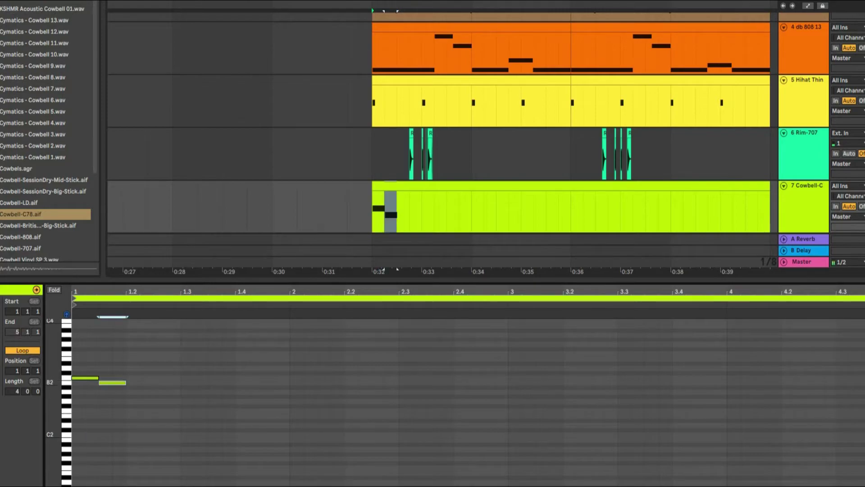
key("ctrl+d")
key("ctrl+d")
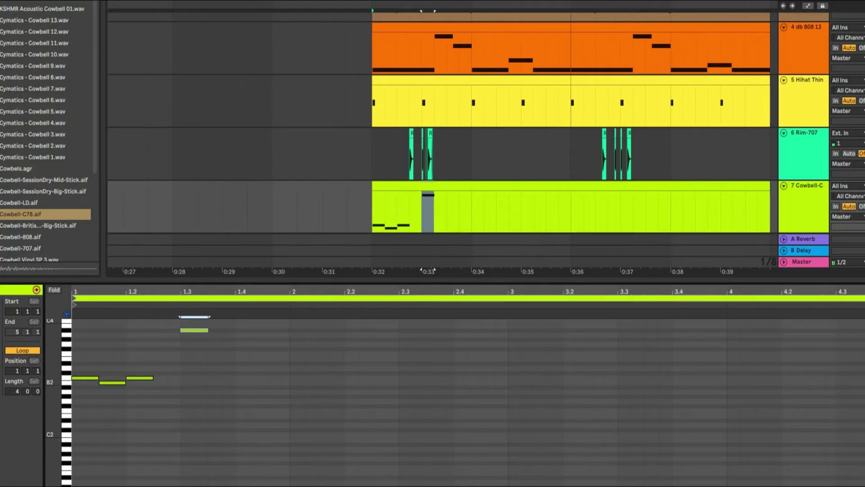
Add eighth-note cowbell notes B3, C4 and B3 starting at 1.3, and play back the melody.
key("Up")
key("ctrl+d")
key("Up")
key("ctrl+d")
key("space")
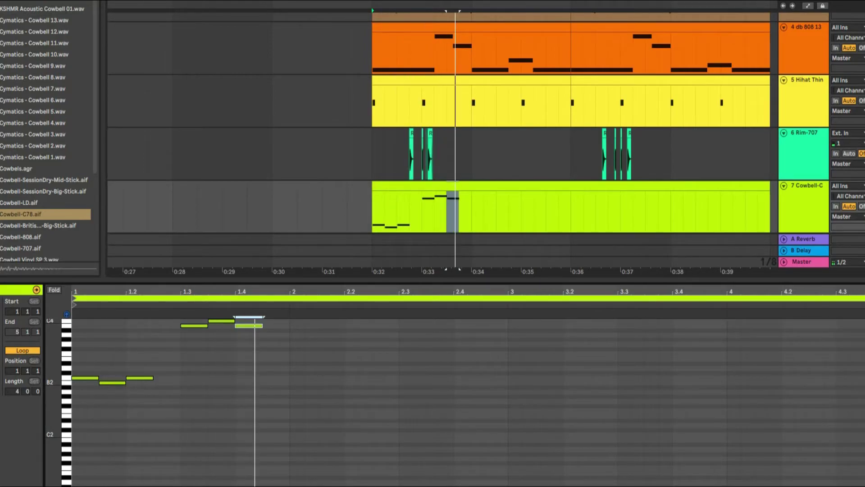
key("space")
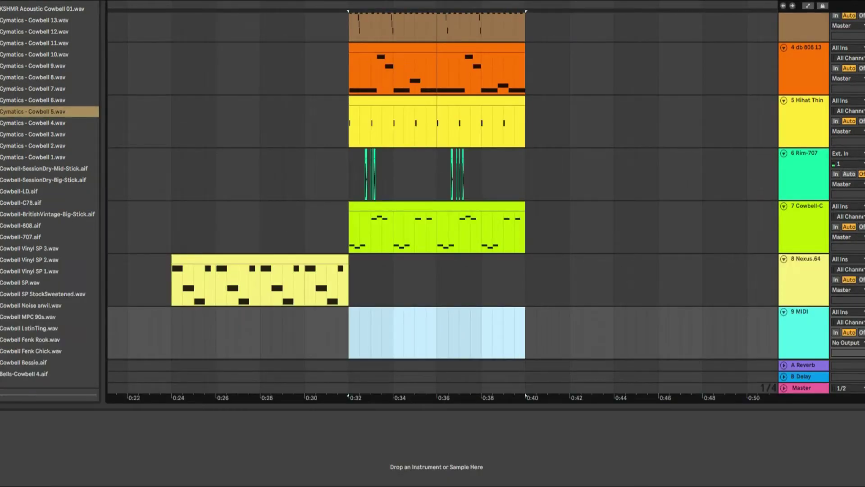
Insert an empty four-bar MIDI clip from 0:32 to 0:40 on the ninth track.
key("ctrl+shift+m")
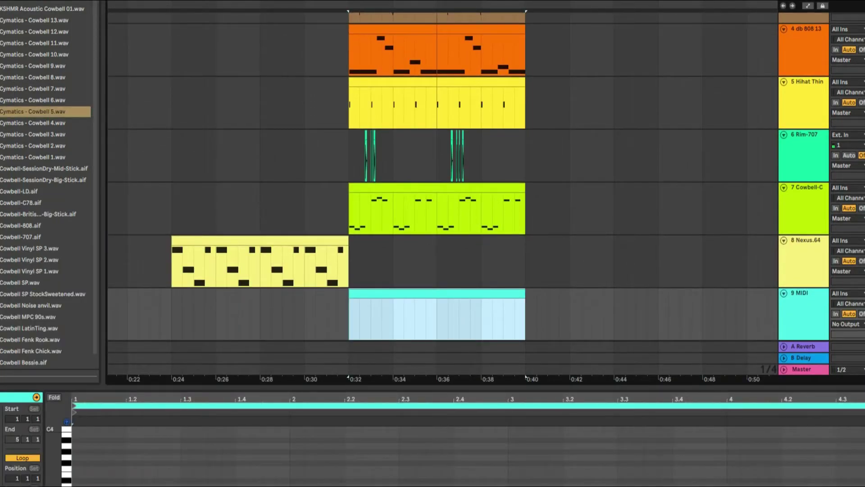
key("shift+Tab")
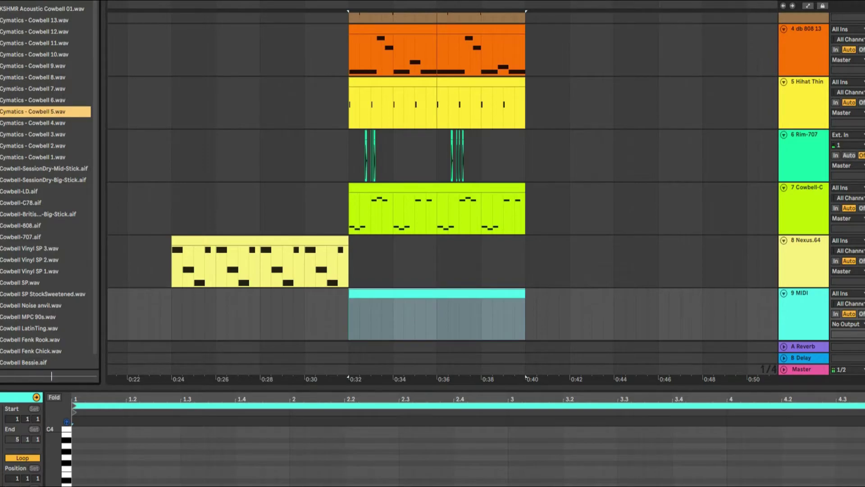
Load Cymatics - Cowbell 5.wav onto the ninth track, open its empty four-bar clip, and start playback.
key("Return")
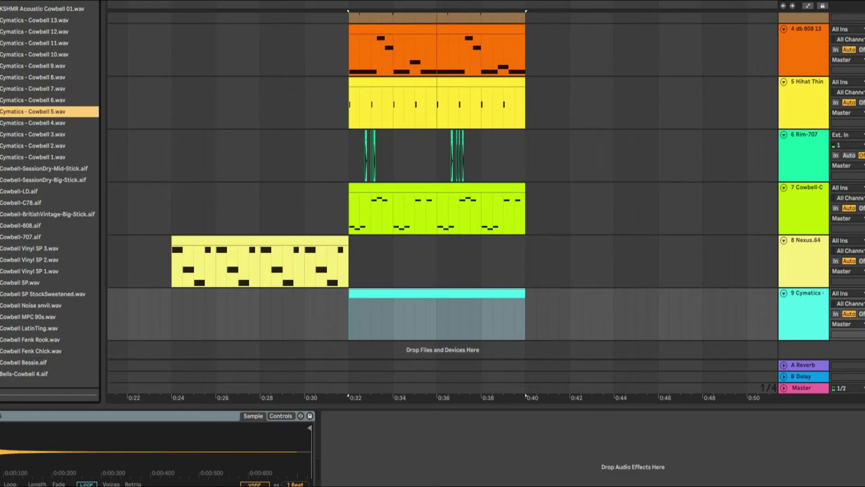
key("shift+Tab")
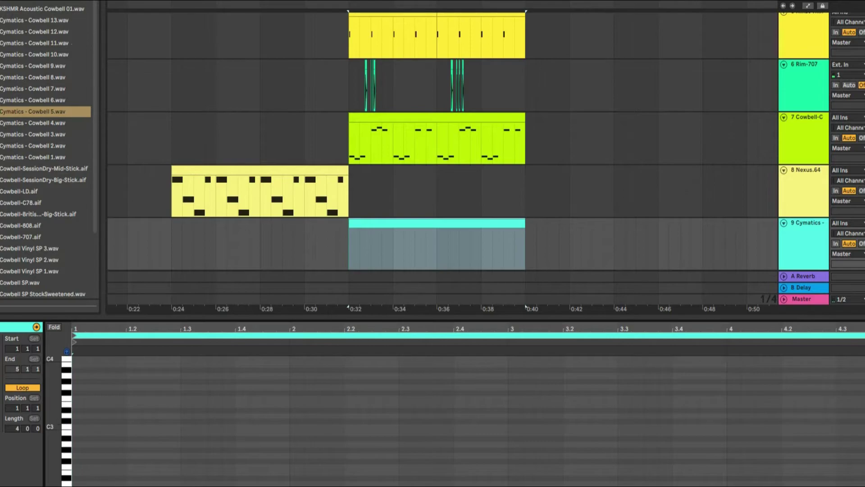
key("space")
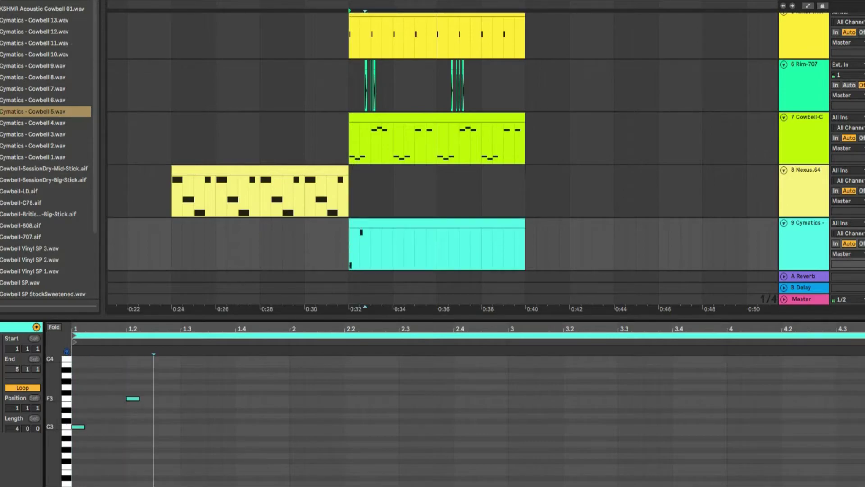
Duplicate the second cowbell's notes into bar 2, delete the unwanted notes, and repeat the two-bar phrase.
key("ctrl+a")
key("ctrl+d")
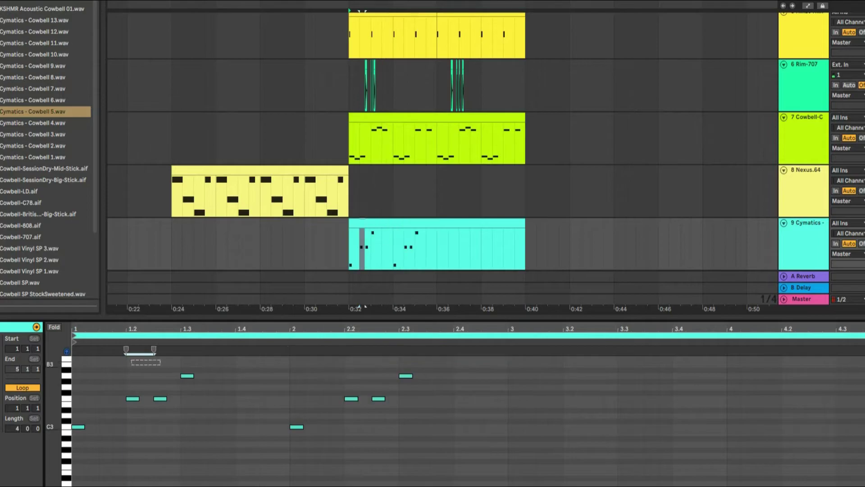
key("Delete")
key("Delete")
left_click_drag(71, 377, 507, 459)
key("ctrl+d")
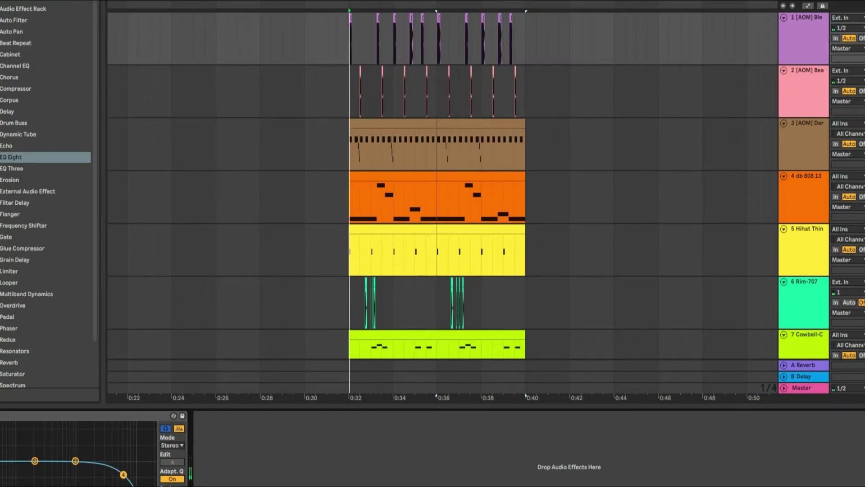
Play back the loop and add a Compressor after the EQ Eight on the kick track.
key("space")
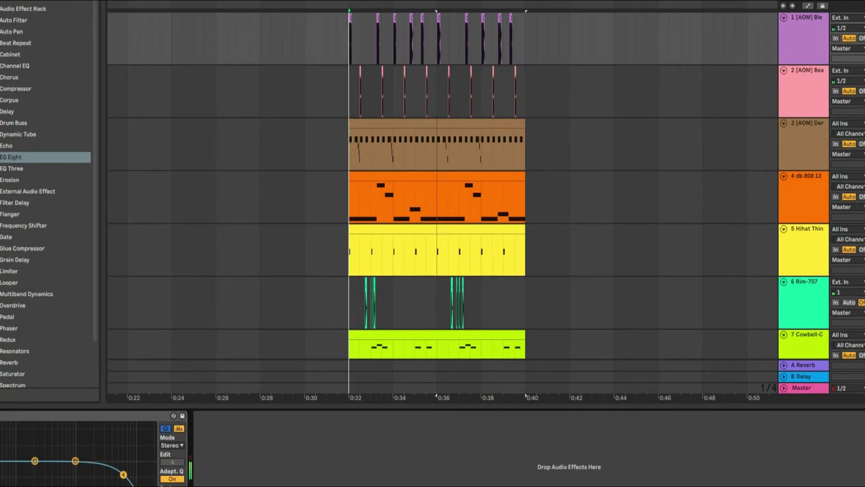
scroll(45, 194, "down", 3)
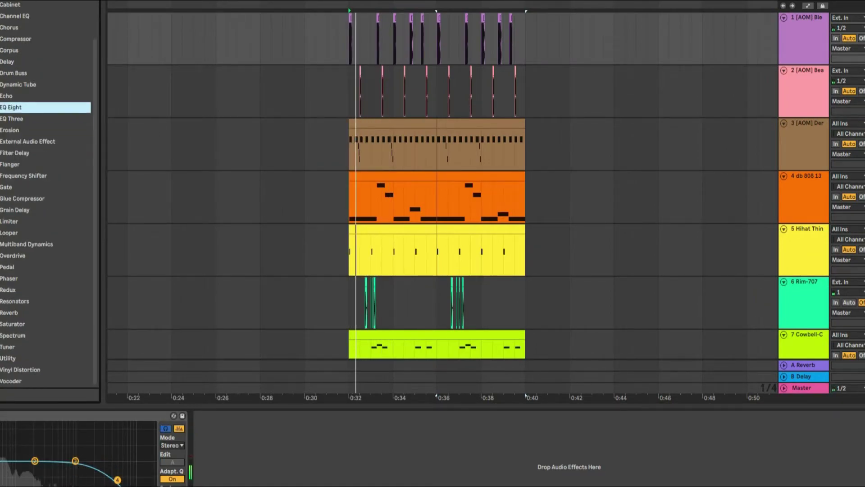
scroll(45, 194, "up", 3)
double_click(16, 89)
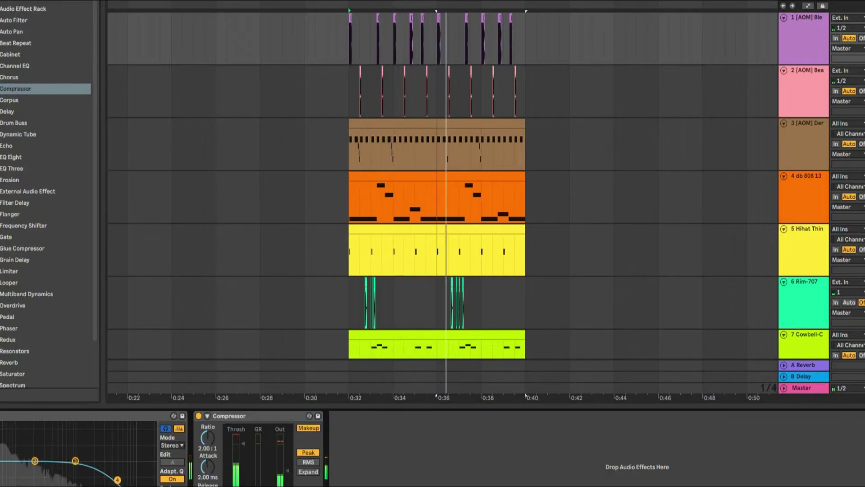
Add an EQ Eight and a Saturator to the clap track.
double_click(11, 156)
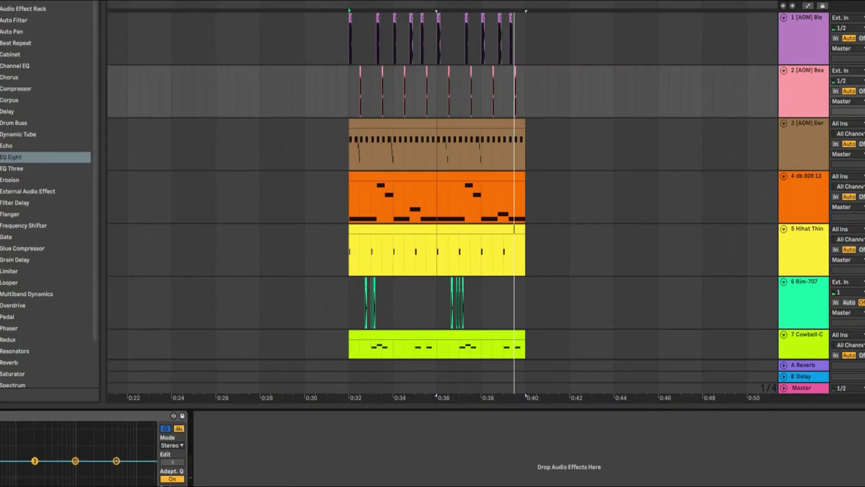
double_click(12, 373)
Add an EQ Eight to the hi-hat track and pick the last Rhythm 1 volume shape in ShaperBox 2.
left_click(225, 144)
double_click(11, 157)
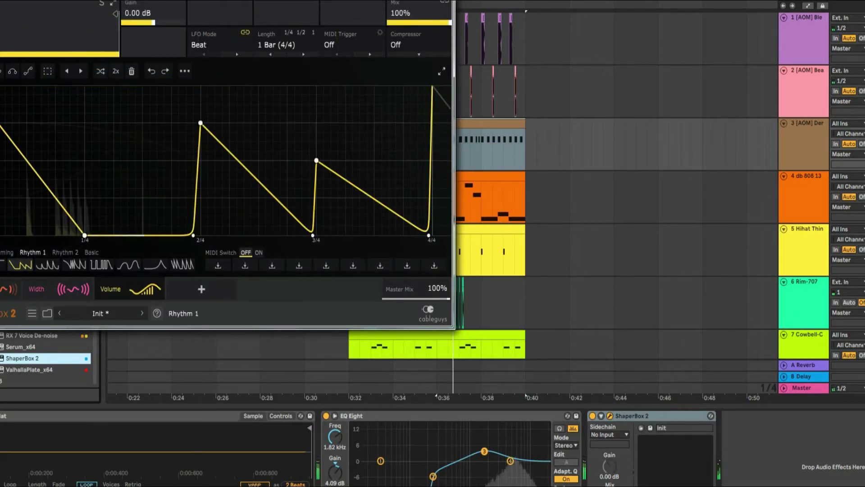
left_click(182, 264)
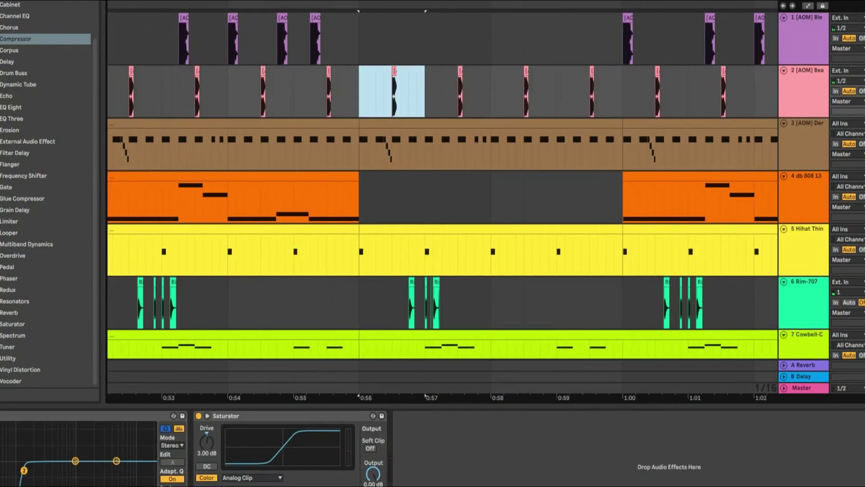
Move the time selection on the clap track to the span from 0:59 to 1:00.
key("space")
key("Up")
key("Up")
key("Up")
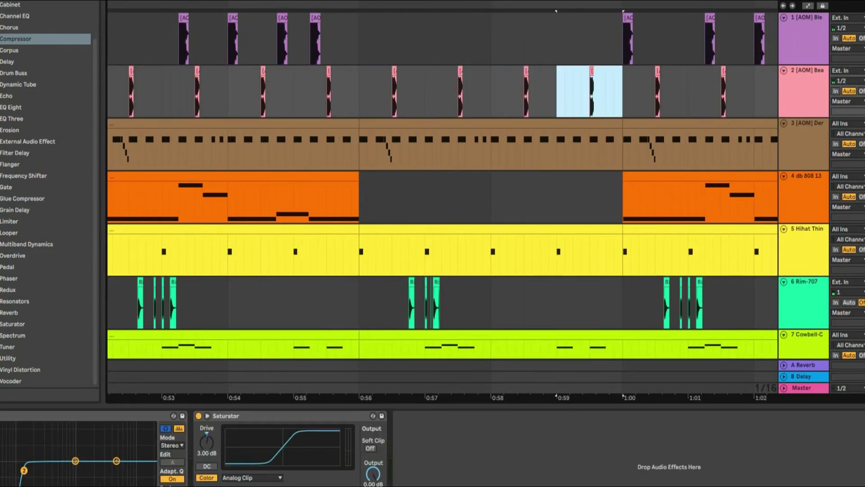
Show the automation lanes and lower the clap track's volume during the 808 break from 0:56 to 1:00.
key("minus")
key("minus")
key("minus")
key("a")
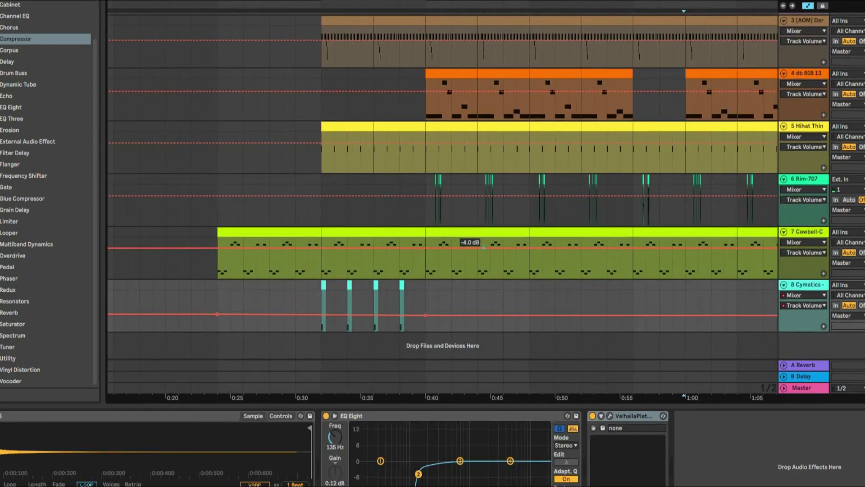
scroll(442, 203, "up", 4)
scroll(441, 203, "up", 5)
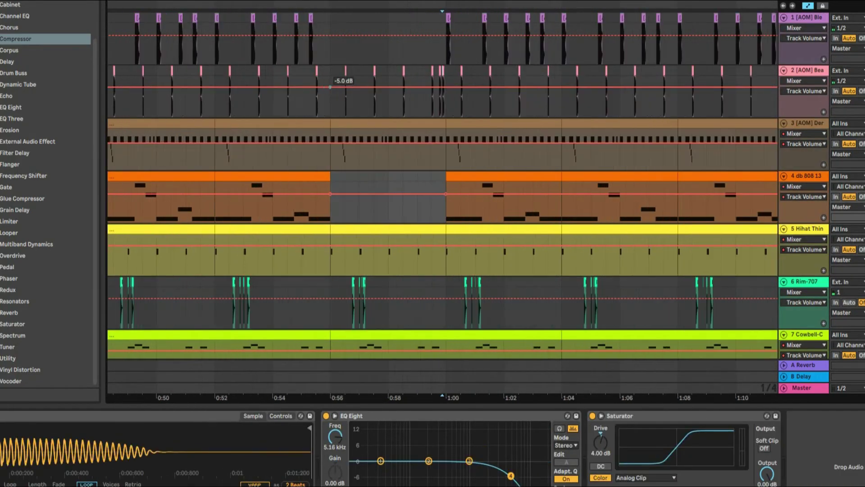
left_click_drag(379, 87, 379, 96)
key("space")
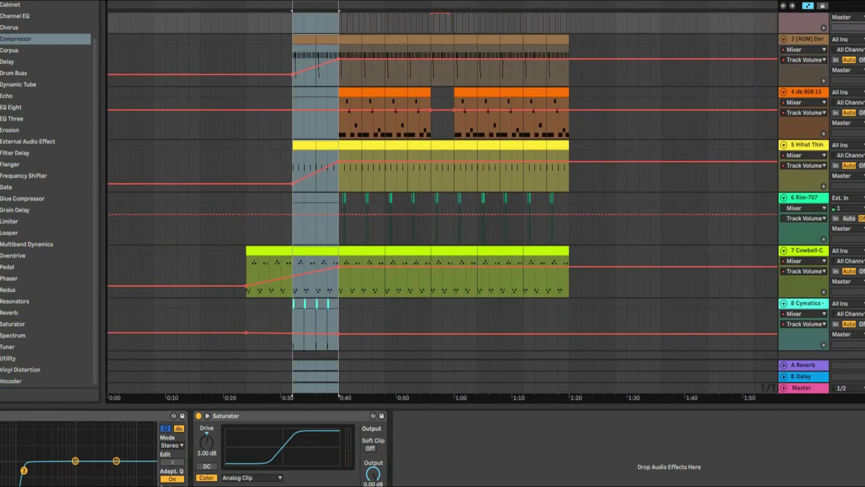
Hide the automation lanes and place SPV3_FX4.wav on a new ninth audio track so that it ends at 0:40.
key("a")
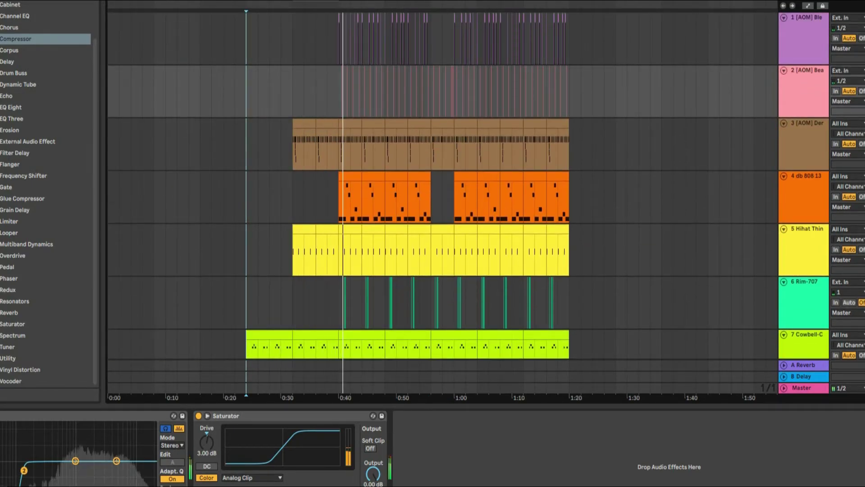
scroll(442, 203, "down", 2)
key("plus")
left_click(45, 99)
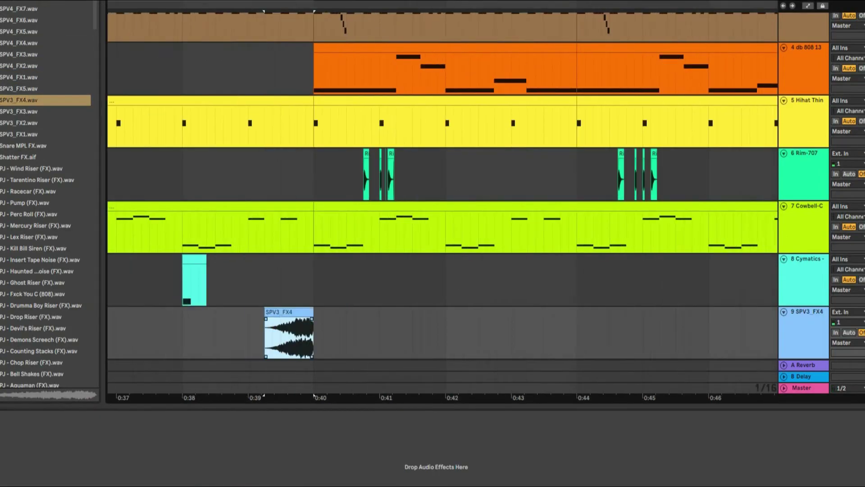
Replace the effect on the ninth track with PJ - Drop Riser (FX).wav and audition PJ - Demons Screech (FX).wav.
left_click(31, 317)
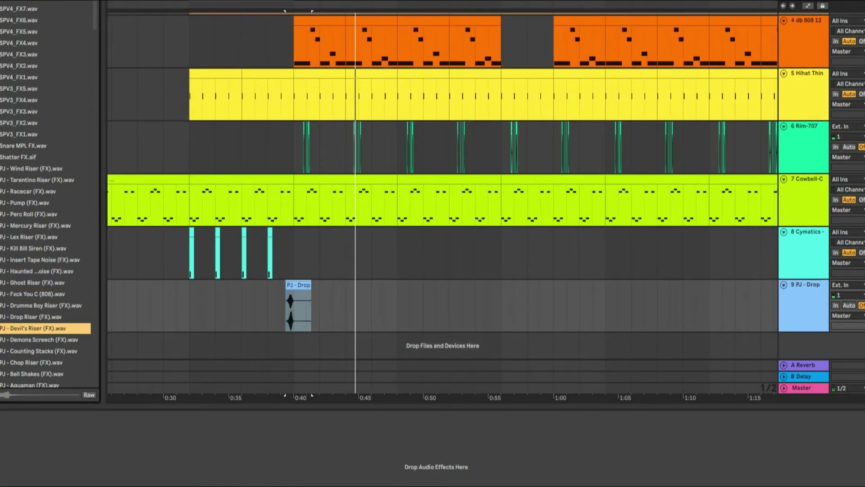
left_click(39, 339)
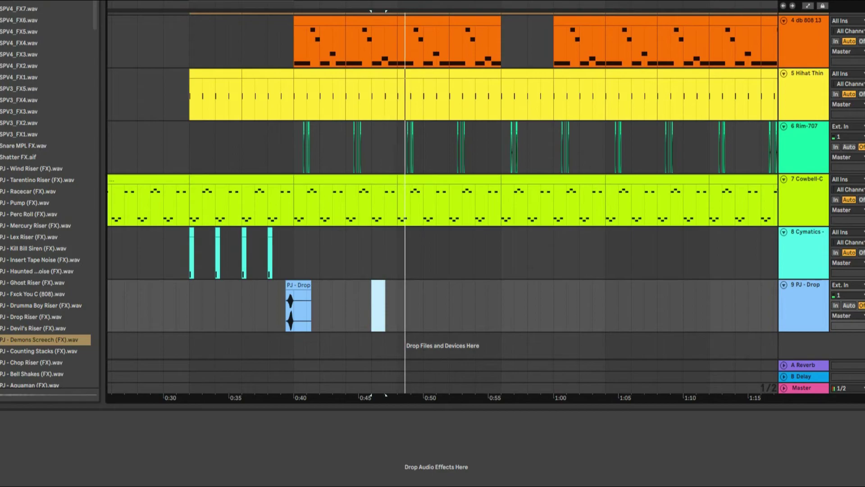
Play back the arrangement from the start of the cowbell clips at 0:24.
key("minus")
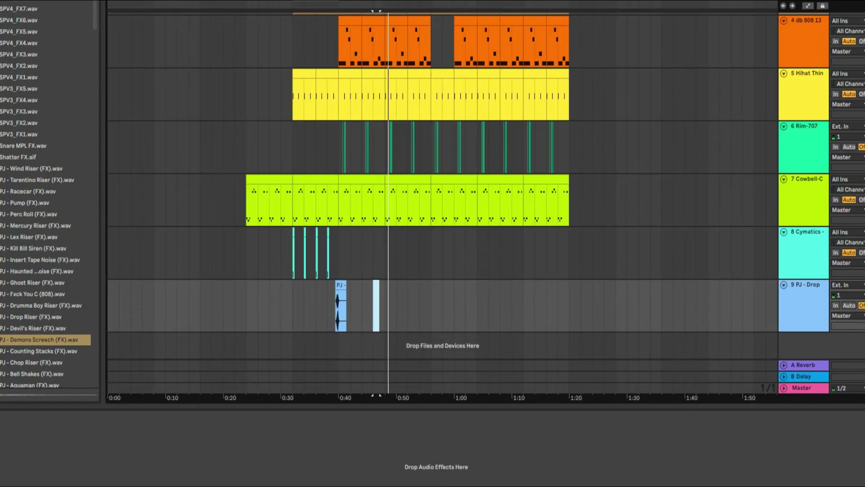
right_click(246, 11)
key("Escape")
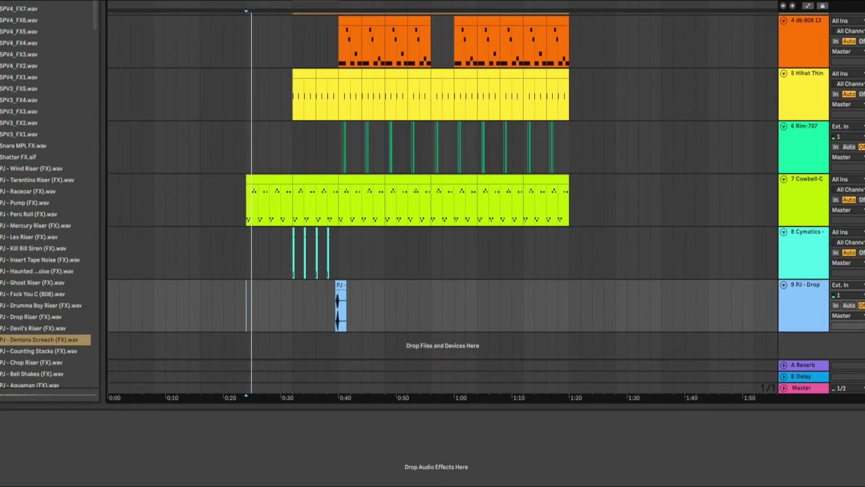